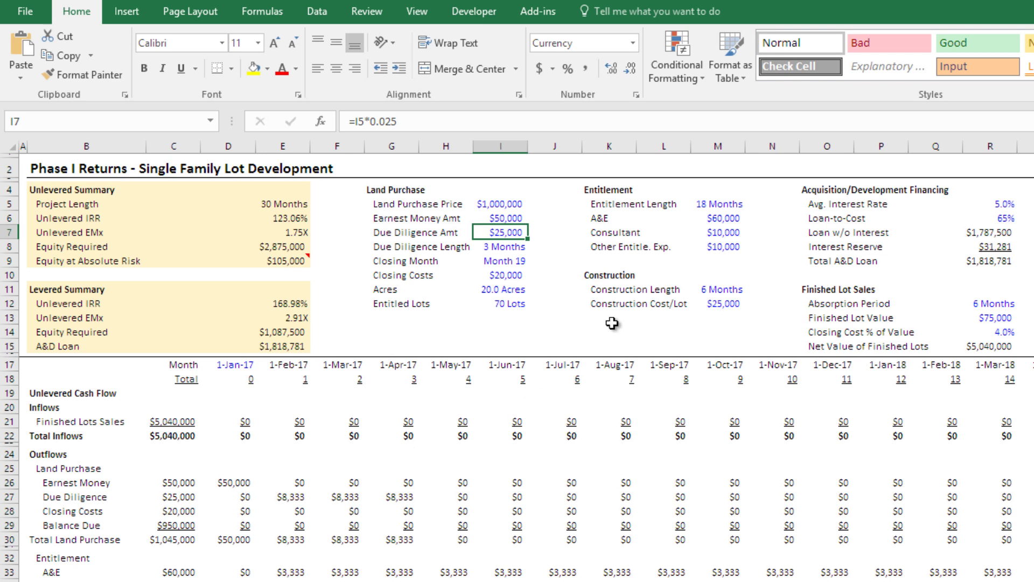
left_click(716, 306)
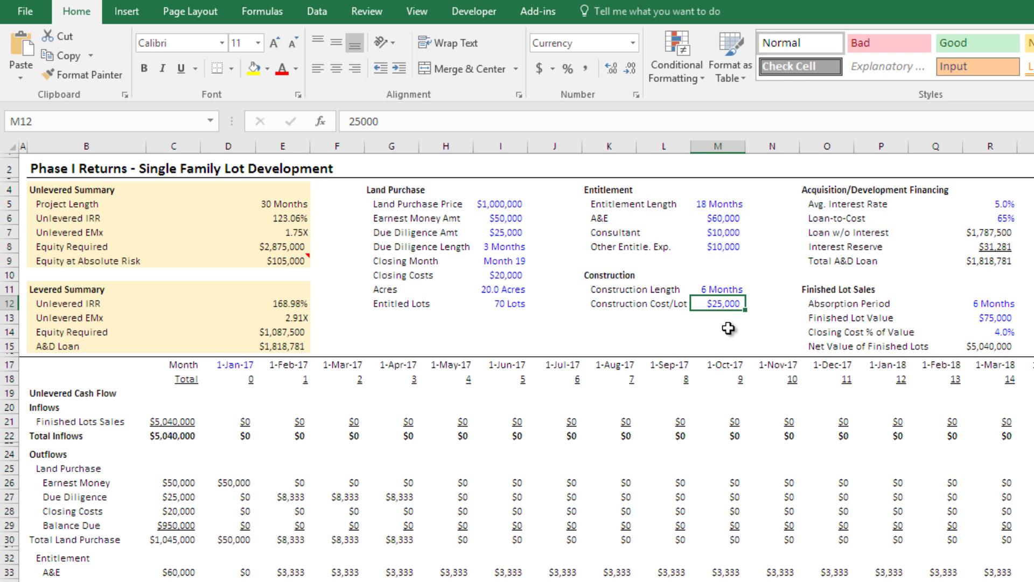
left_click_drag(836, 207, 978, 259)
left_click_drag(838, 304, 970, 345)
left_click(839, 306)
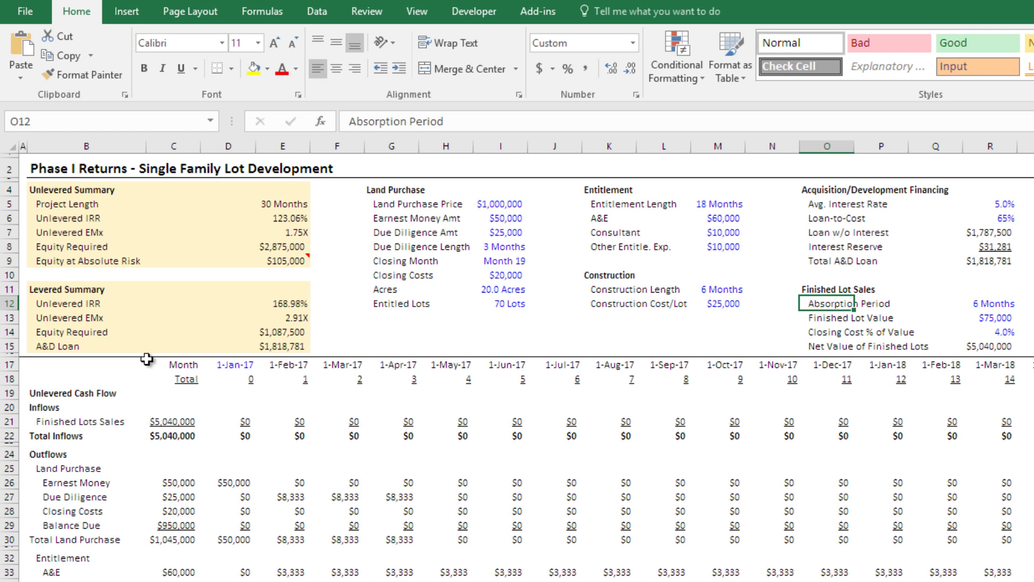
left_click(58, 190)
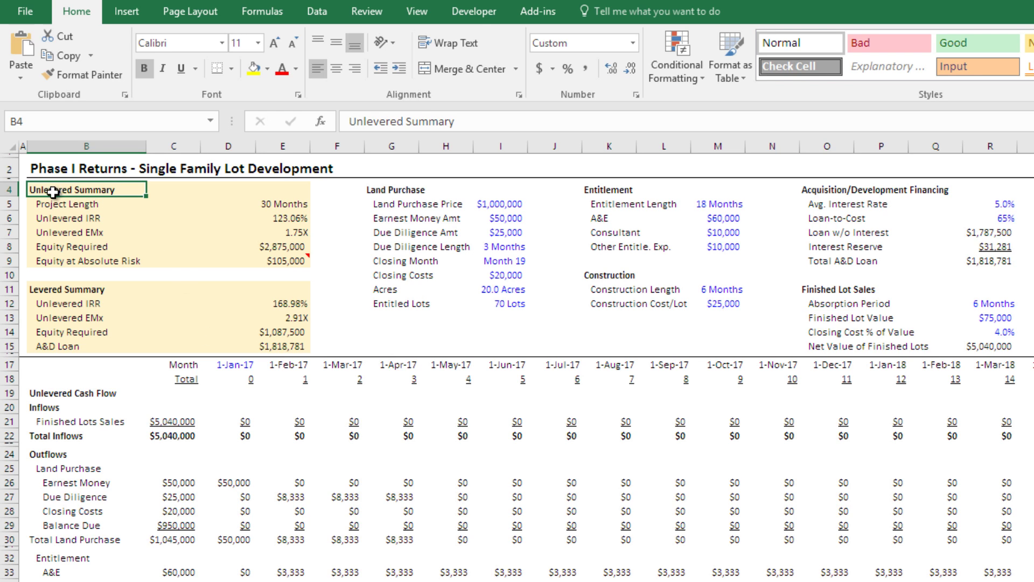
left_click(66, 291)
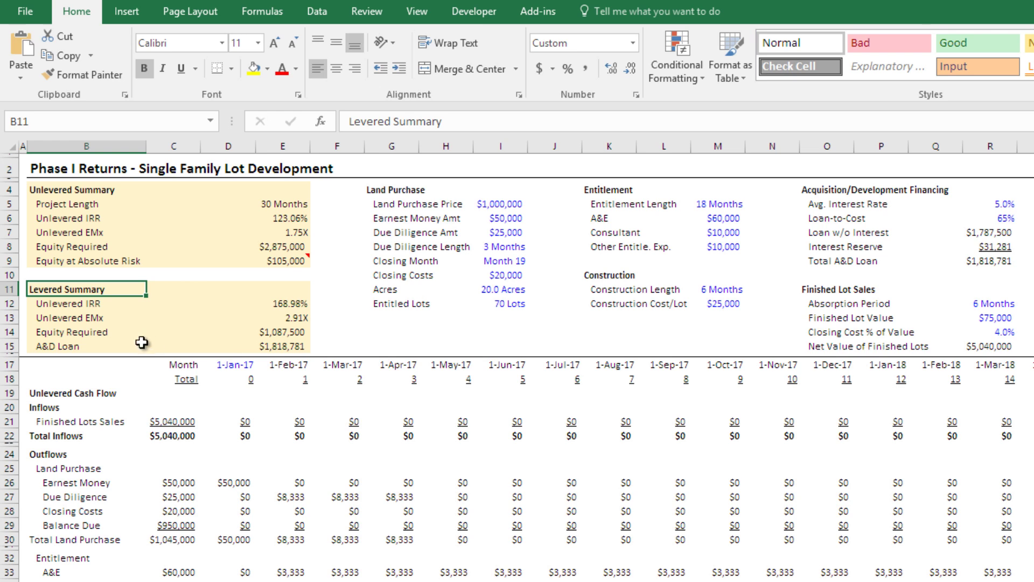
left_click(91, 249)
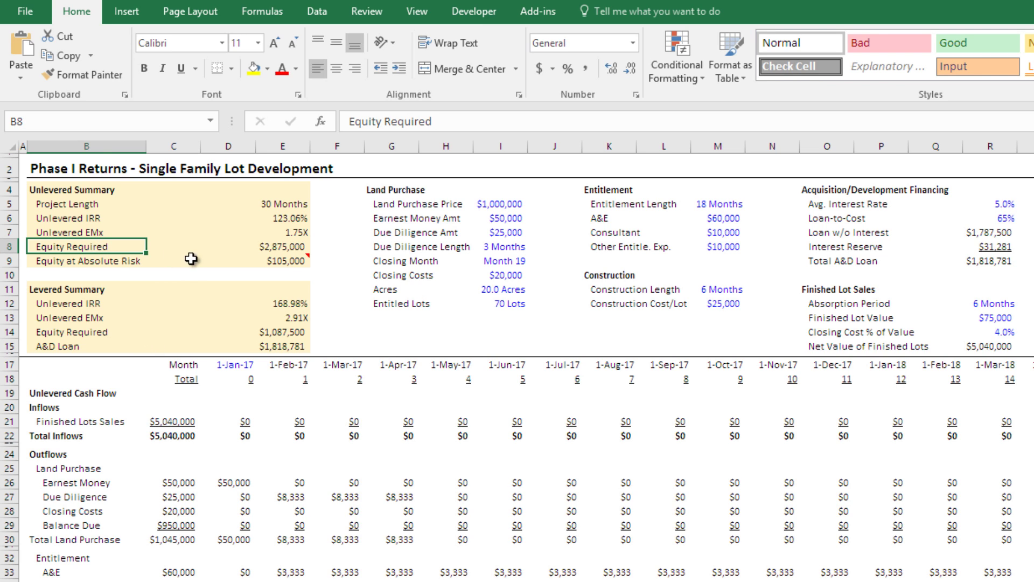
left_click(276, 248)
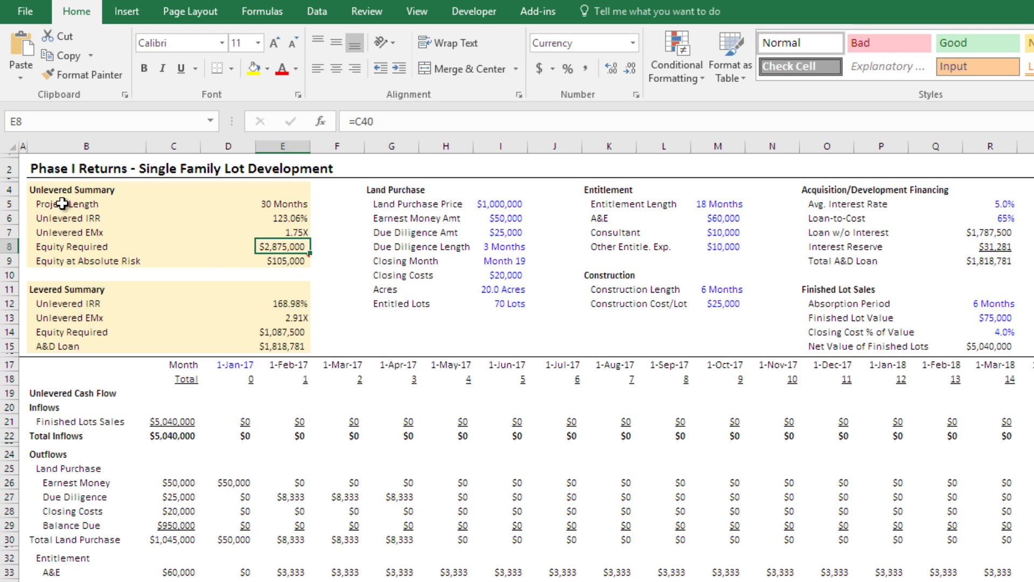
left_click(276, 262)
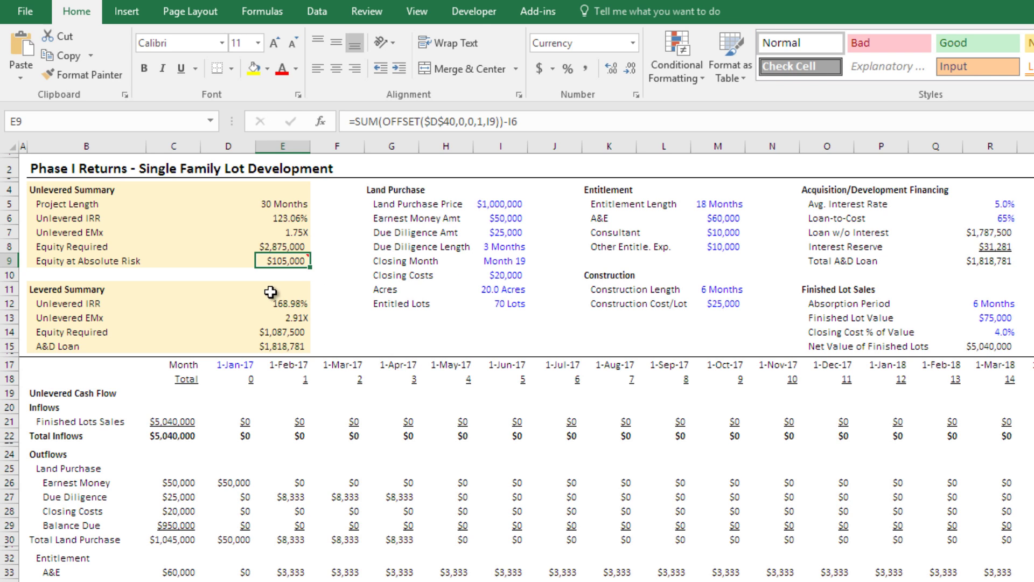
mouse_move(281, 263)
left_click(280, 351)
left_click(274, 333)
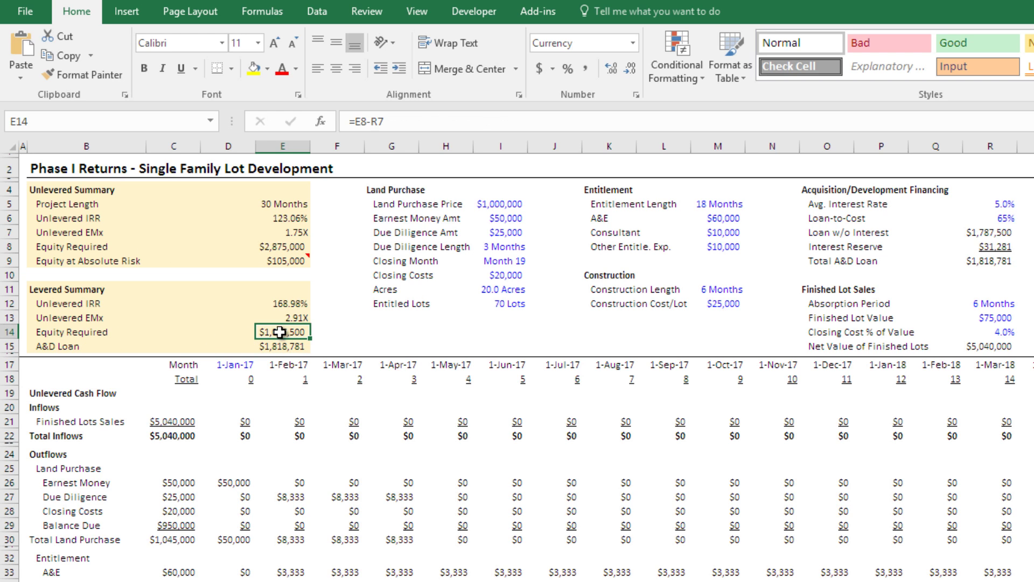
left_click(66, 290)
left_click(282, 333)
left_click(287, 347)
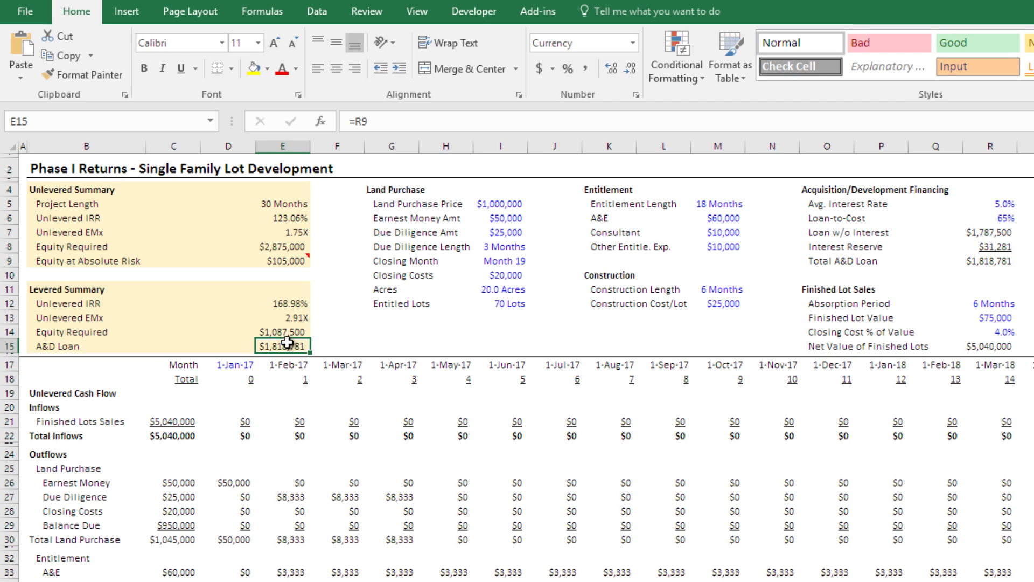
left_click(397, 190)
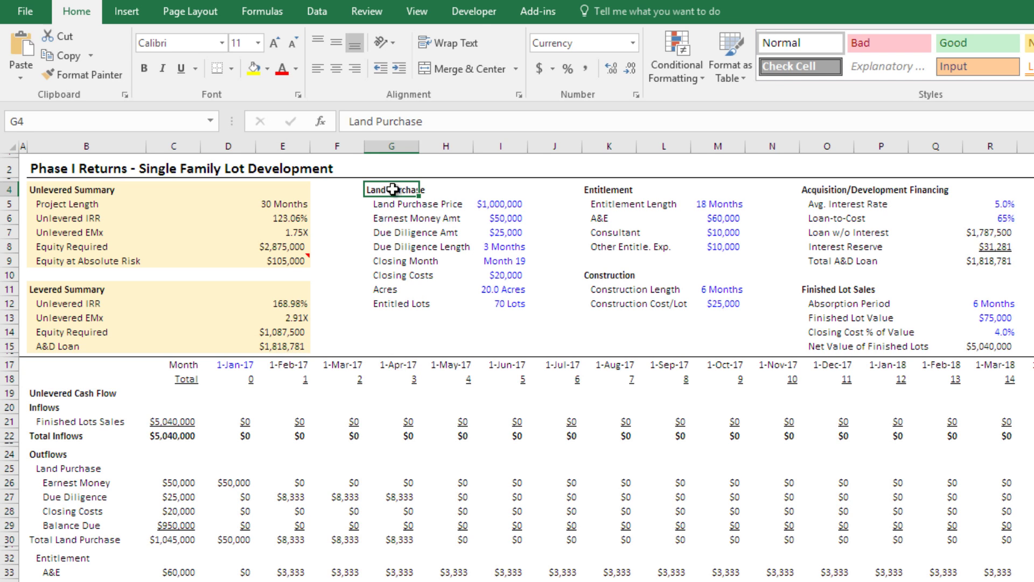
left_click(491, 207)
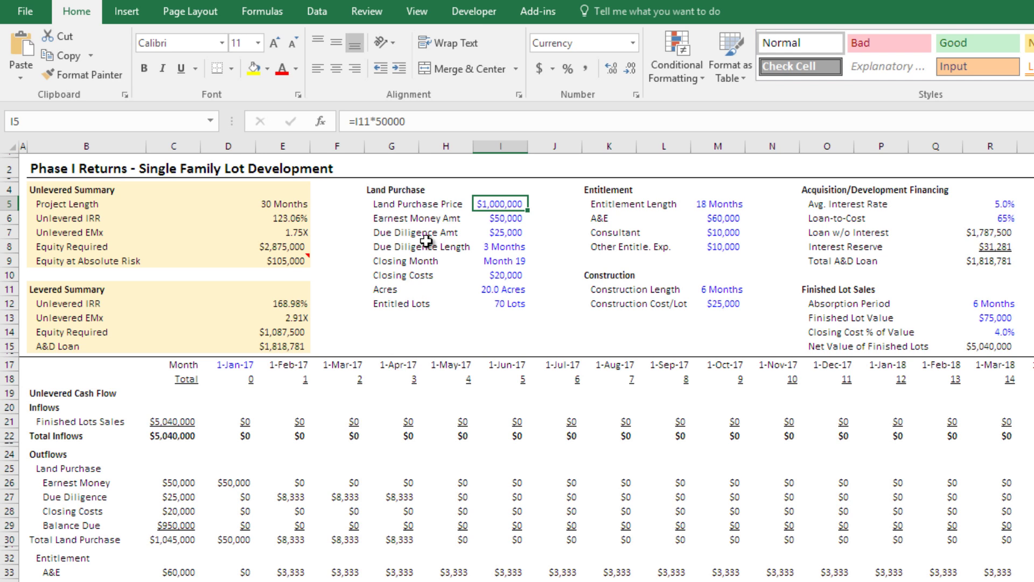
left_click(497, 218)
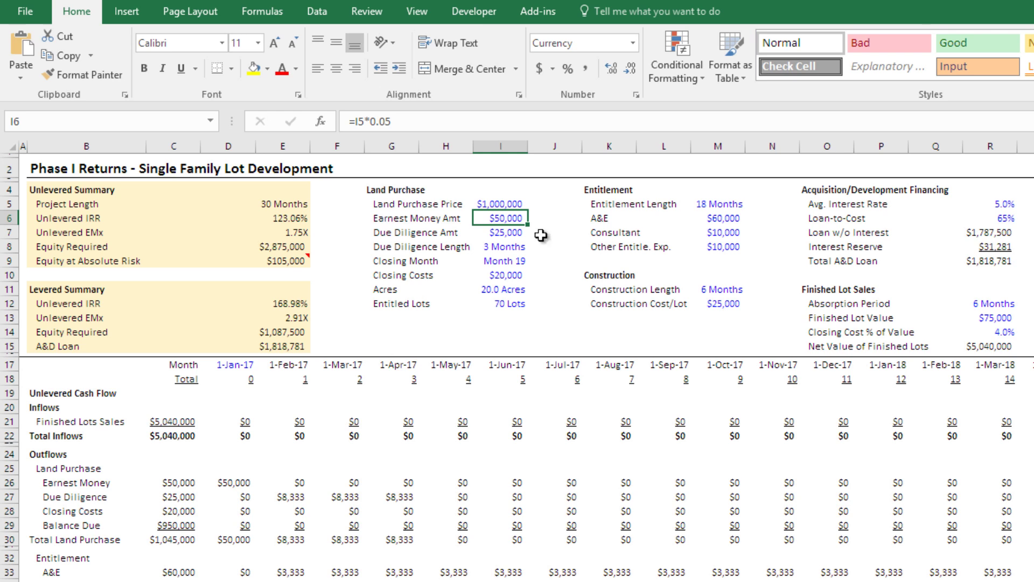
left_click(493, 205)
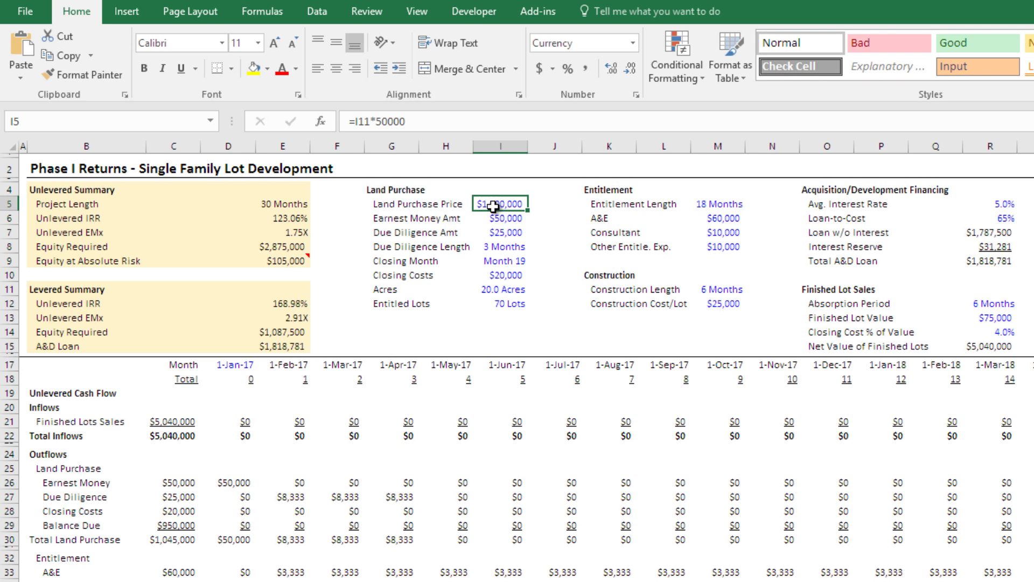
left_click(513, 233)
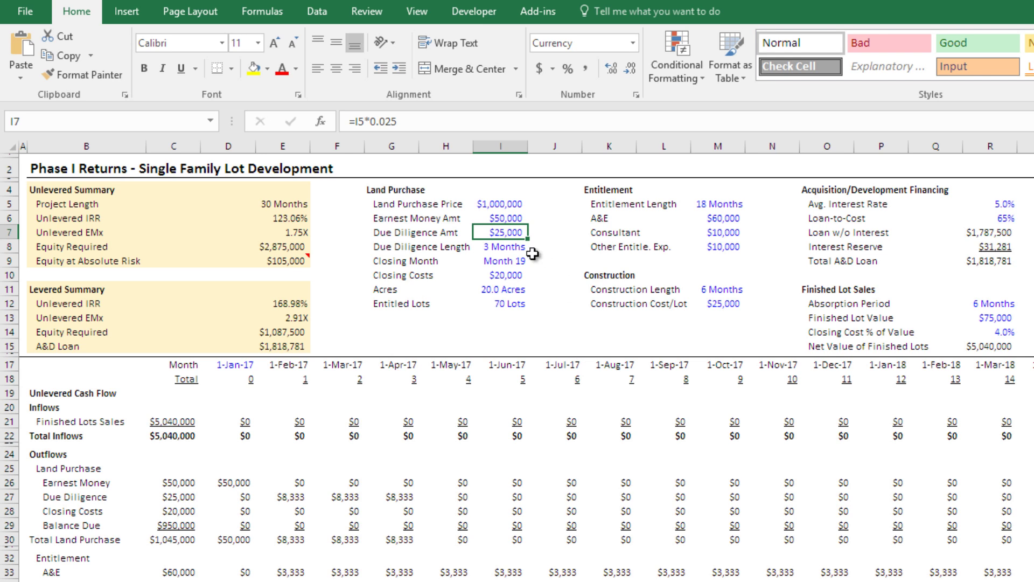
left_click(509, 249)
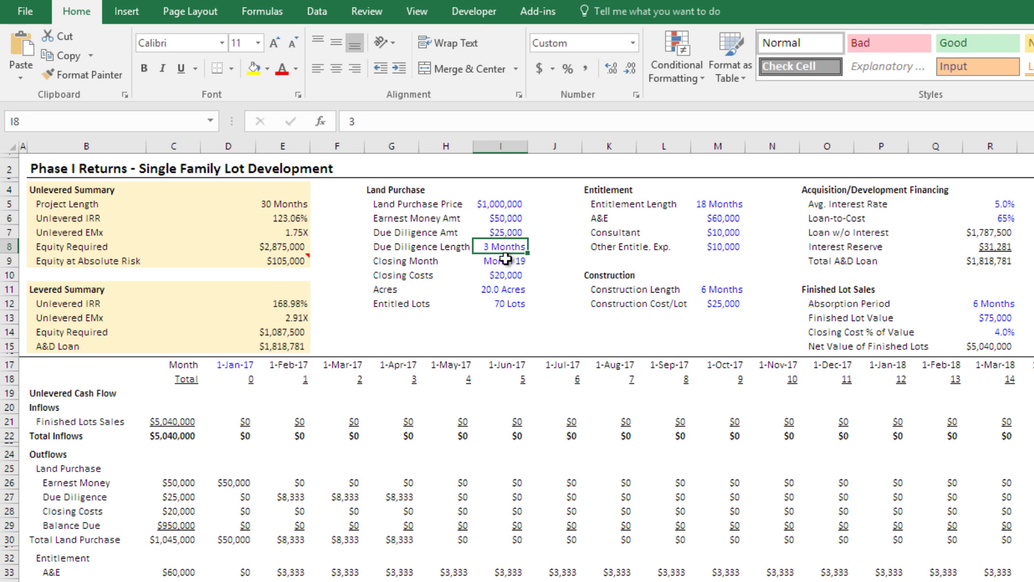
left_click(513, 262)
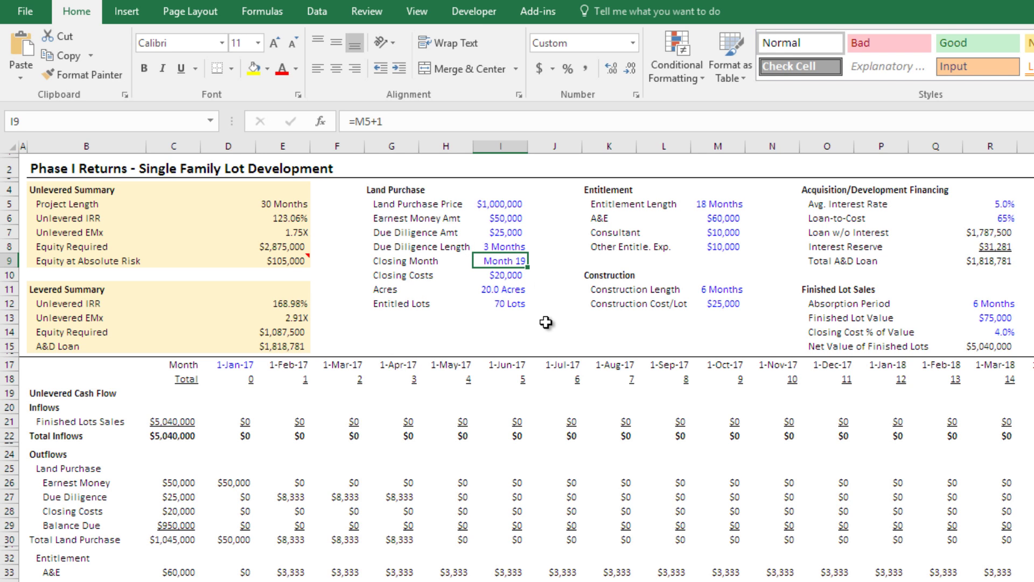
double_click(502, 261)
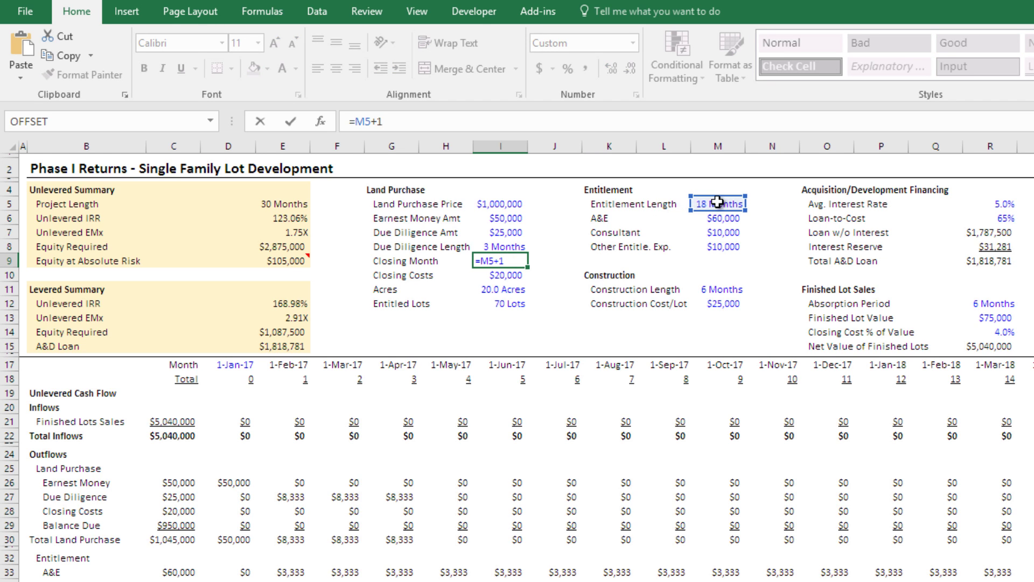
key("ctrl+Return")
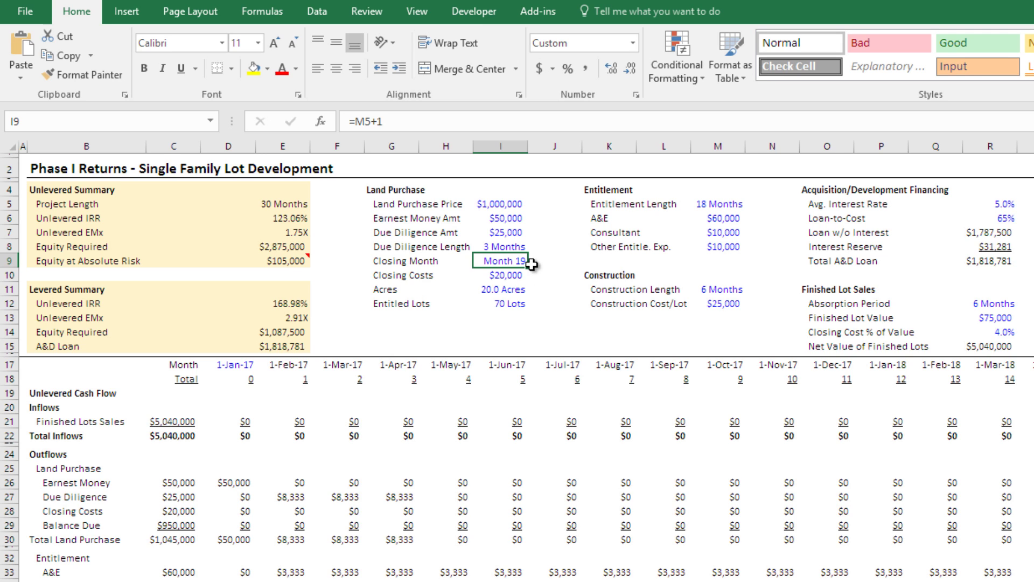
left_click(505, 276)
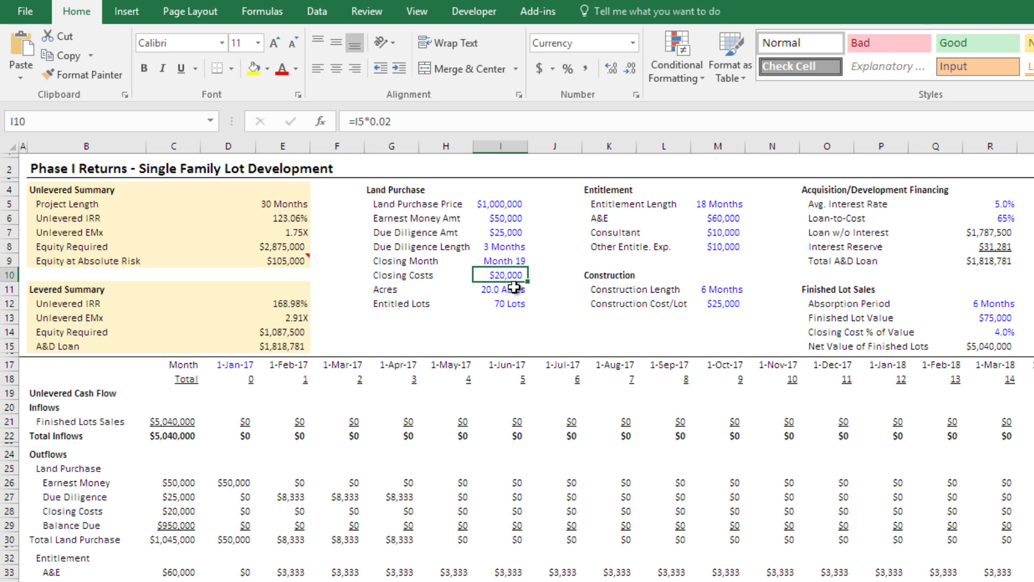
left_click(512, 290)
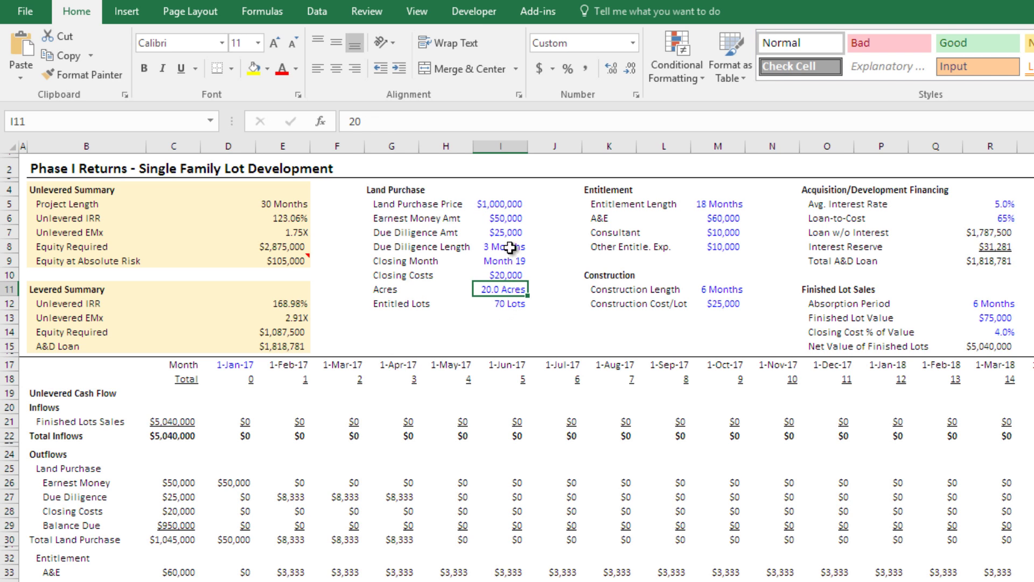
left_click(510, 308)
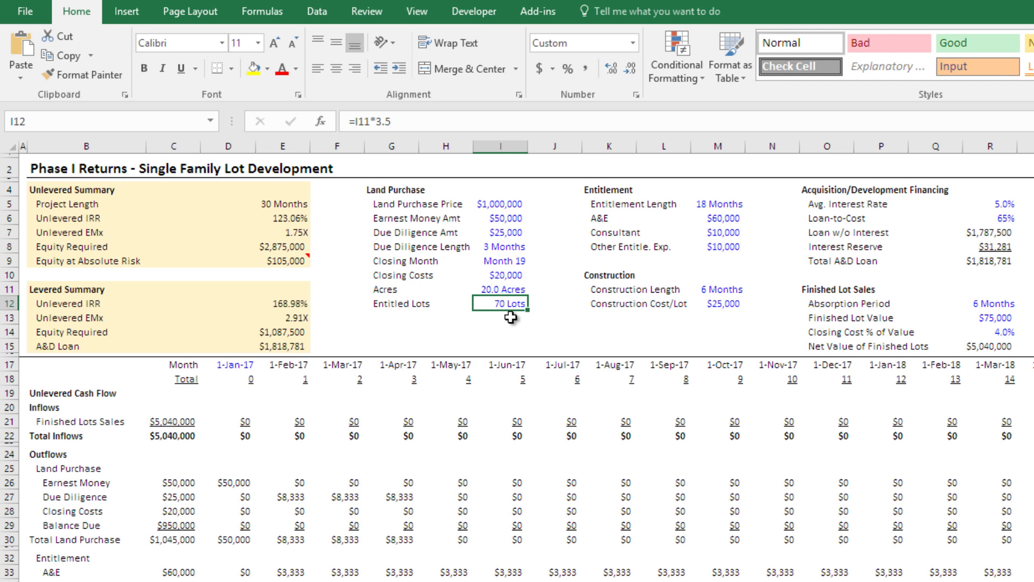
left_click(505, 288)
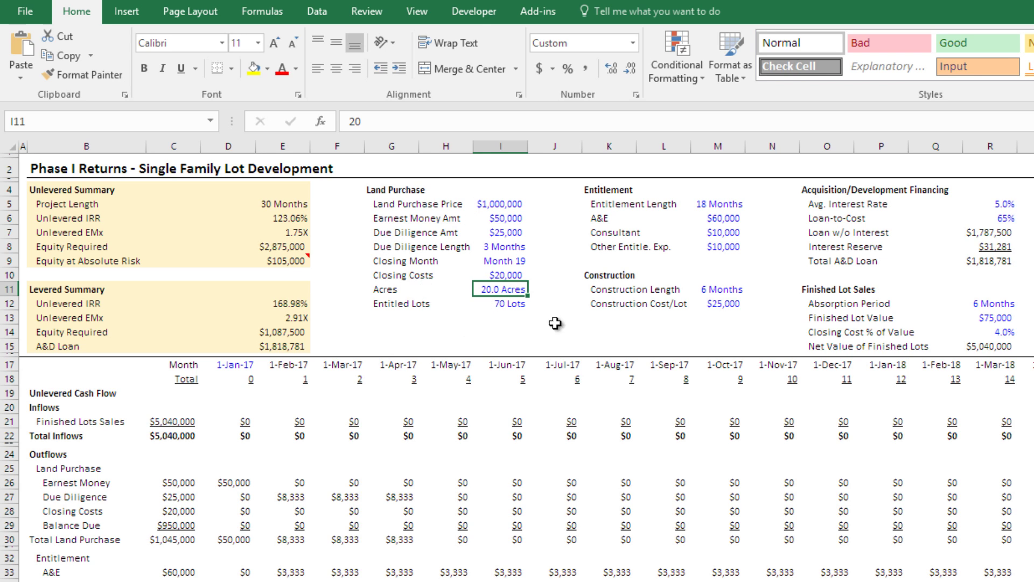
left_click(712, 208)
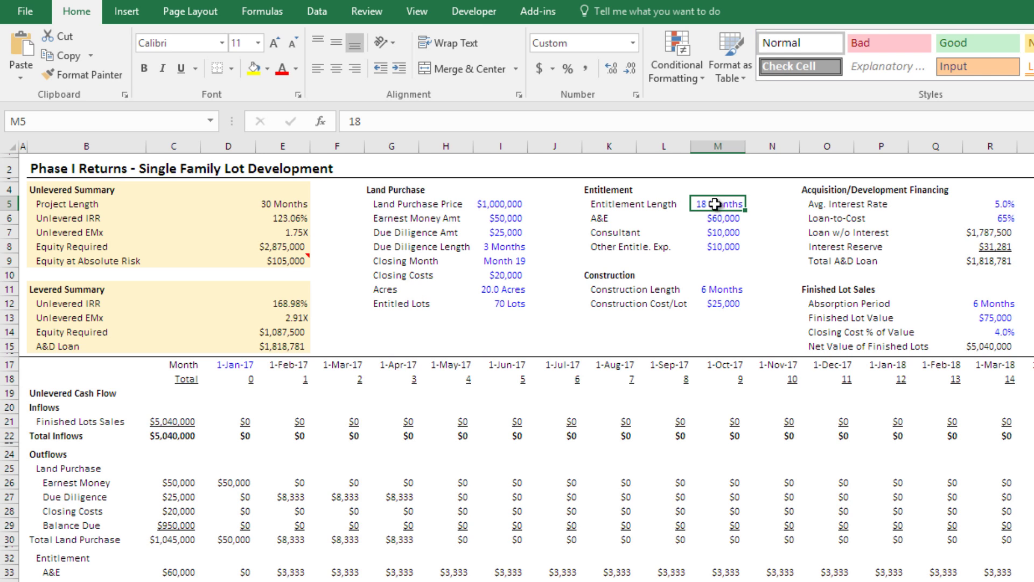
left_click(727, 220)
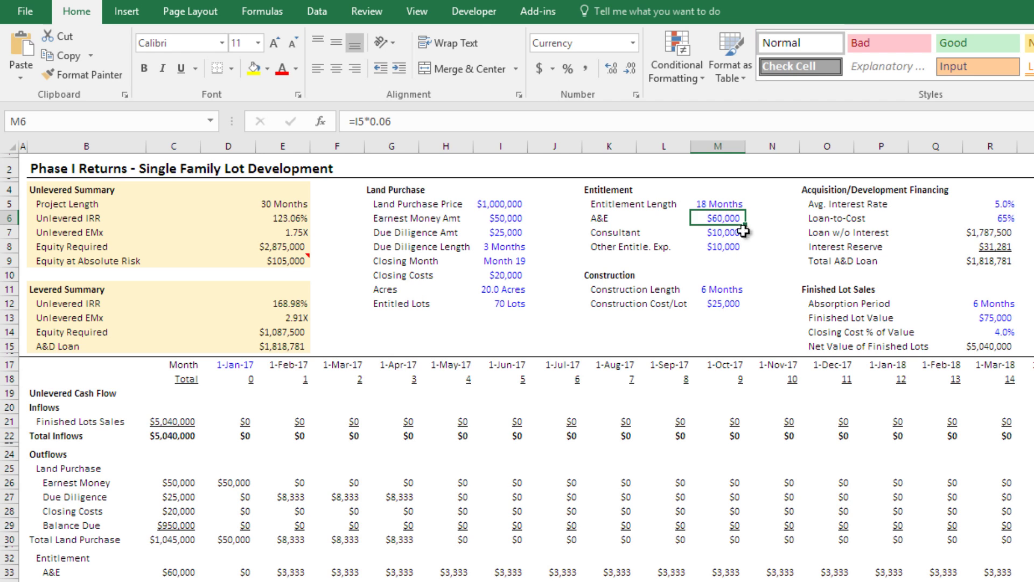
left_click(718, 206)
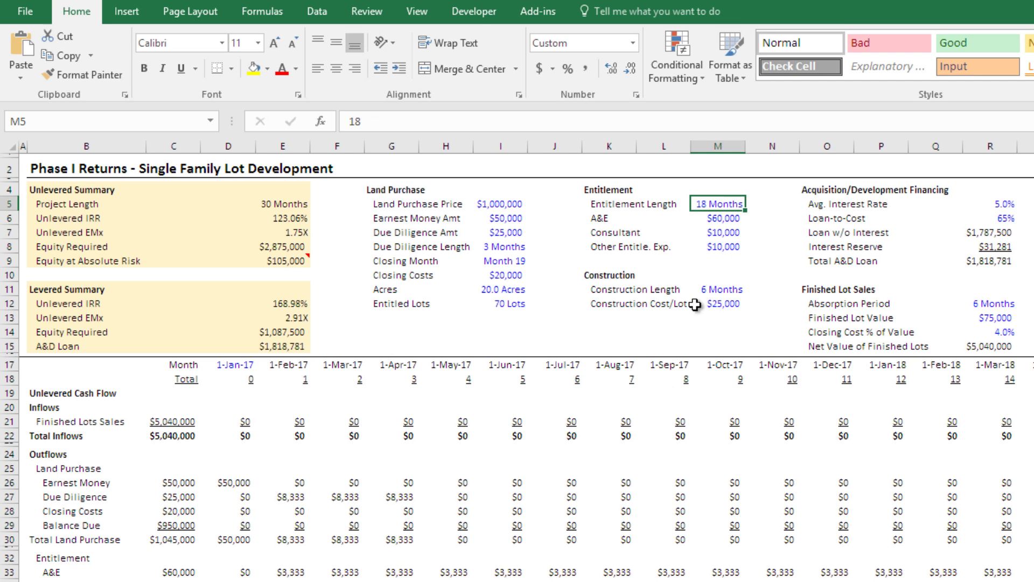
left_click(725, 232)
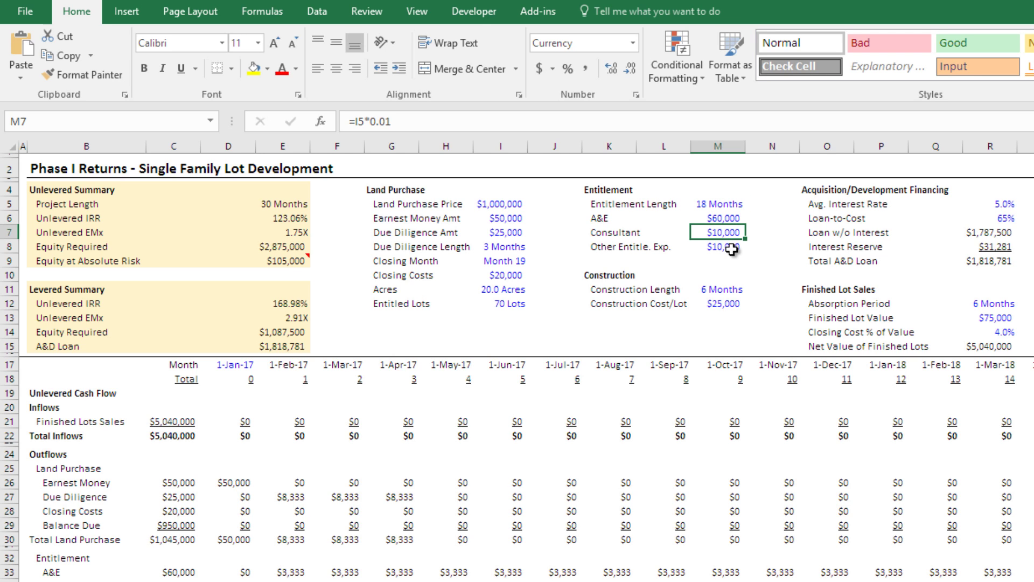
left_click(731, 249)
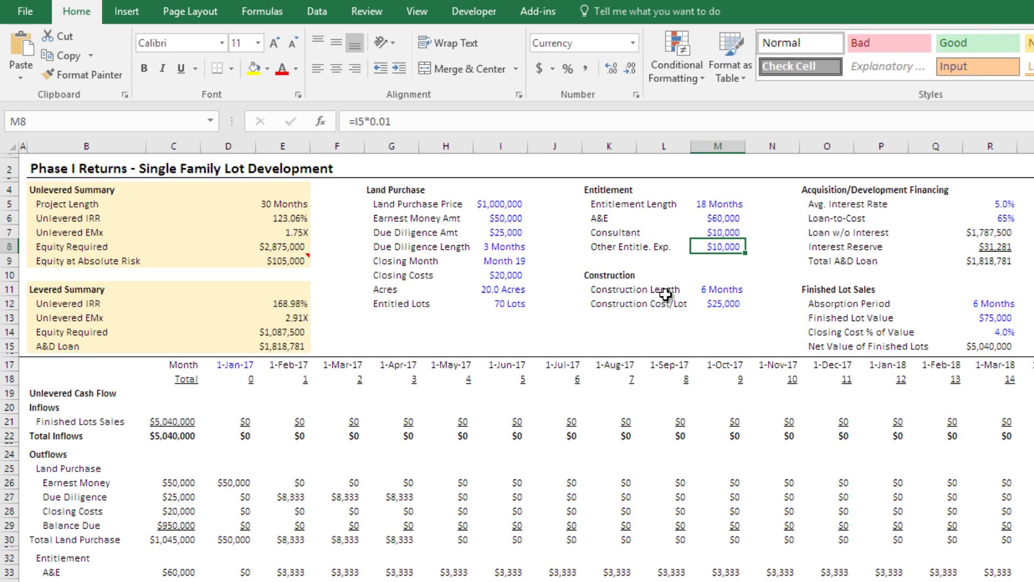
left_click(626, 278)
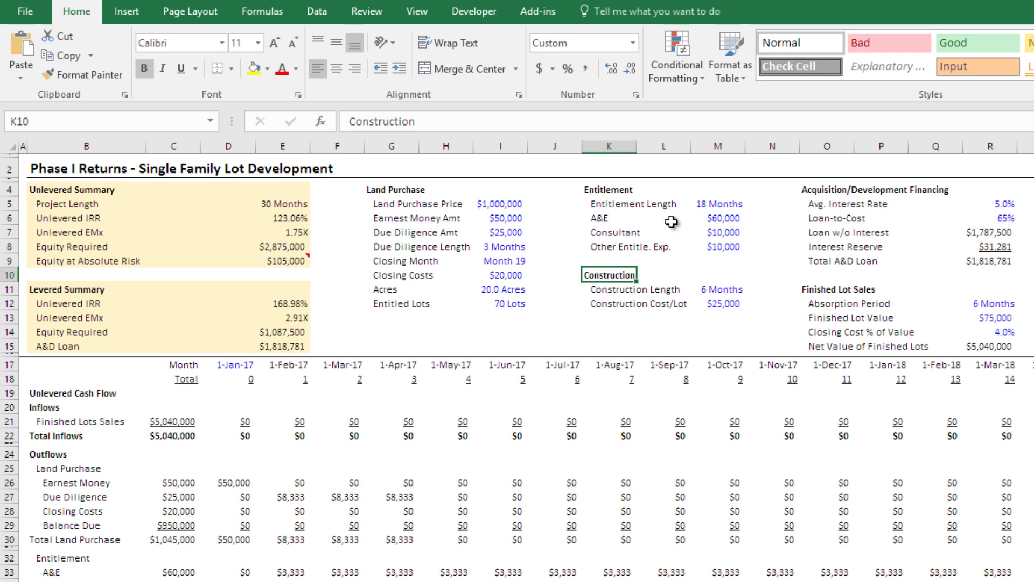
left_click(733, 286)
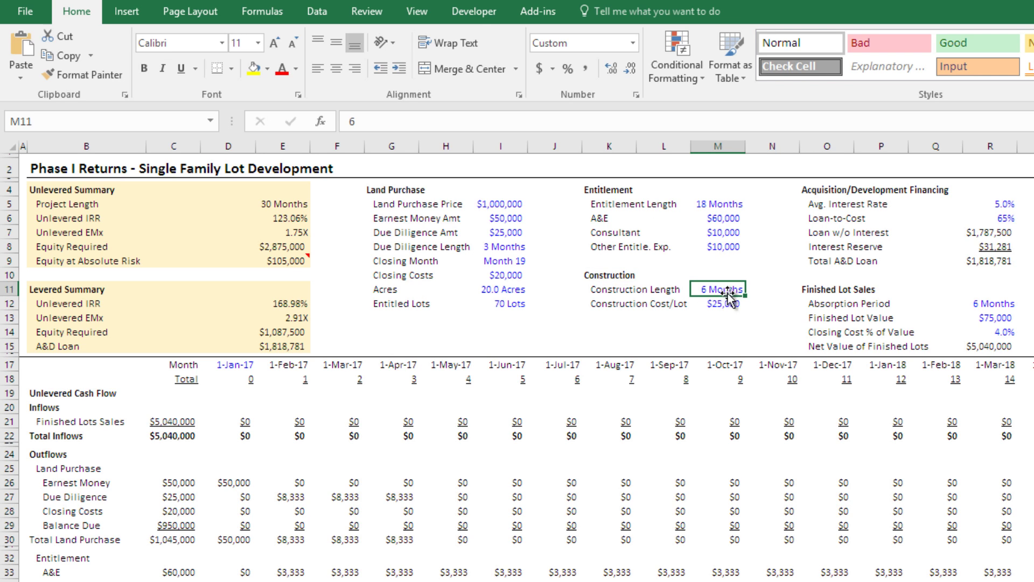
left_click(734, 305)
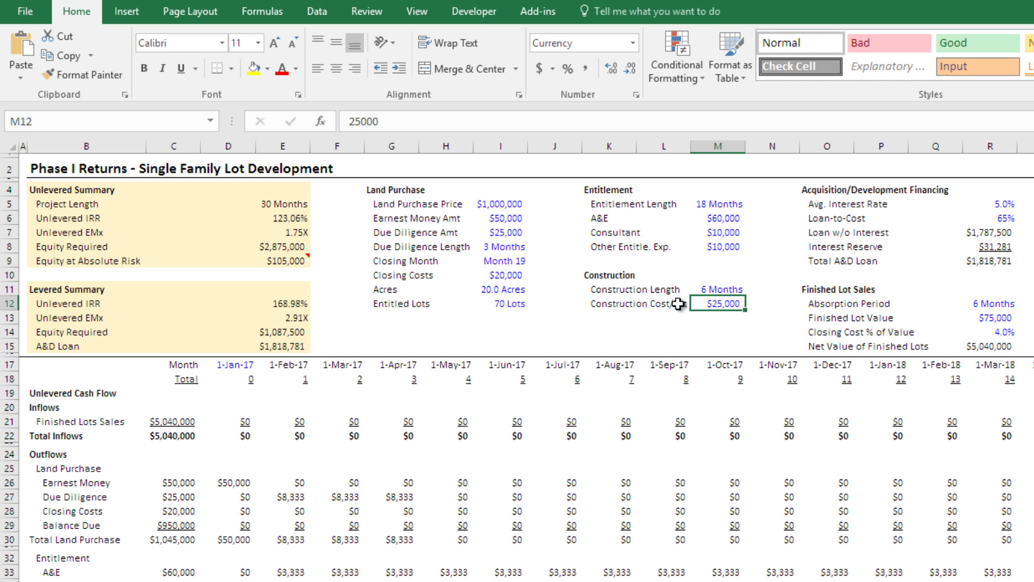
left_click(724, 289)
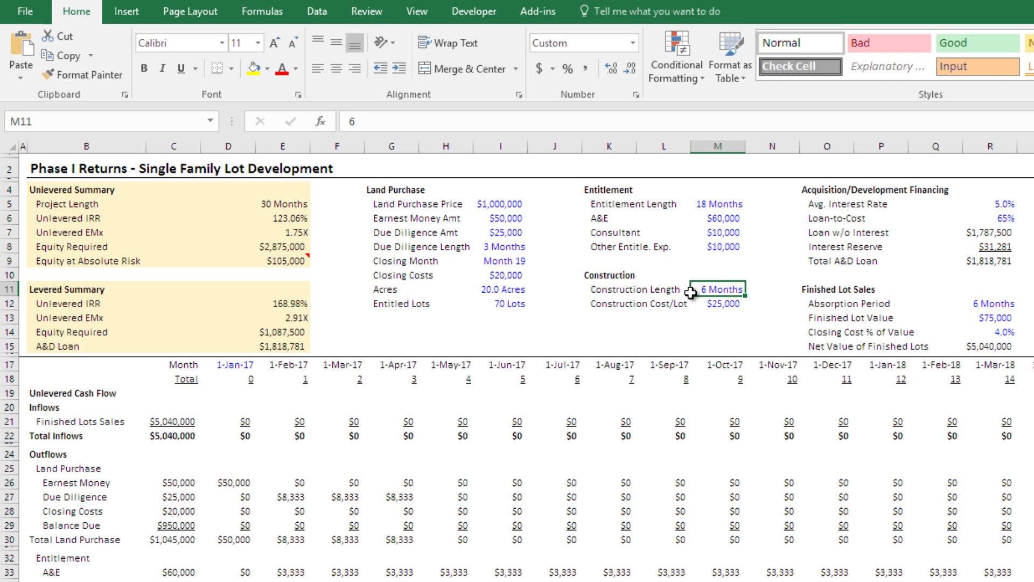
left_click(711, 305)
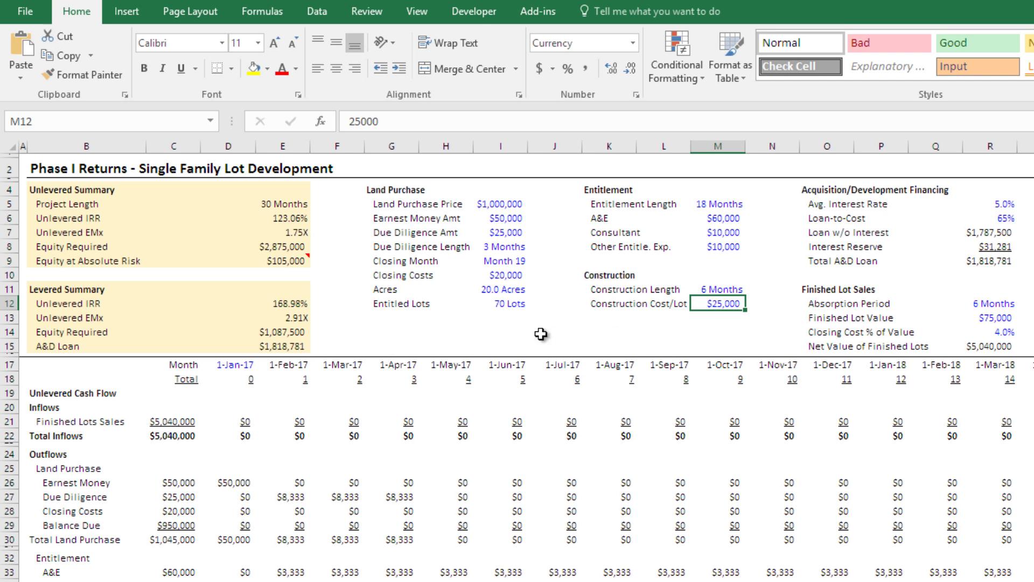
left_click(505, 306)
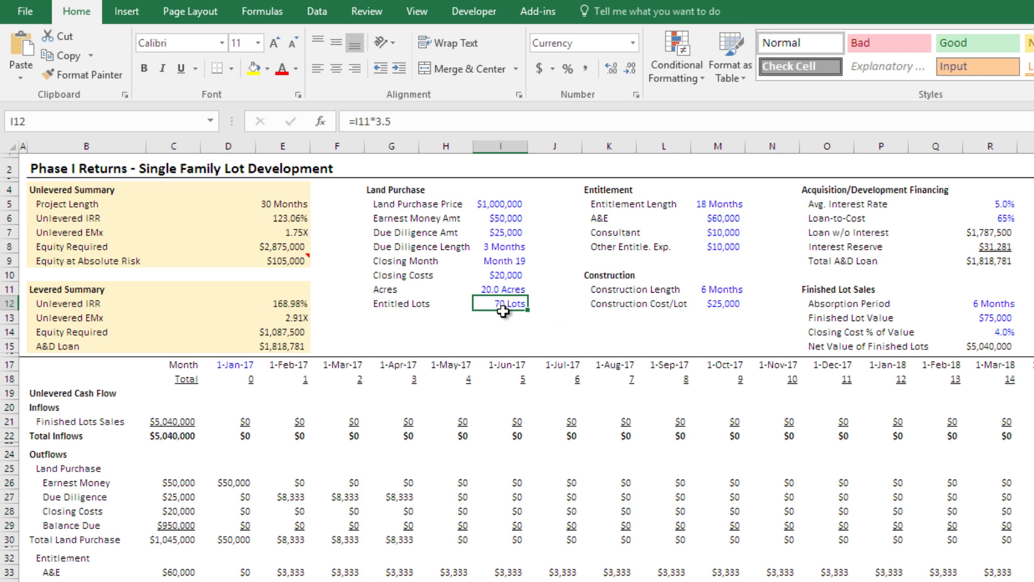
left_click(721, 288)
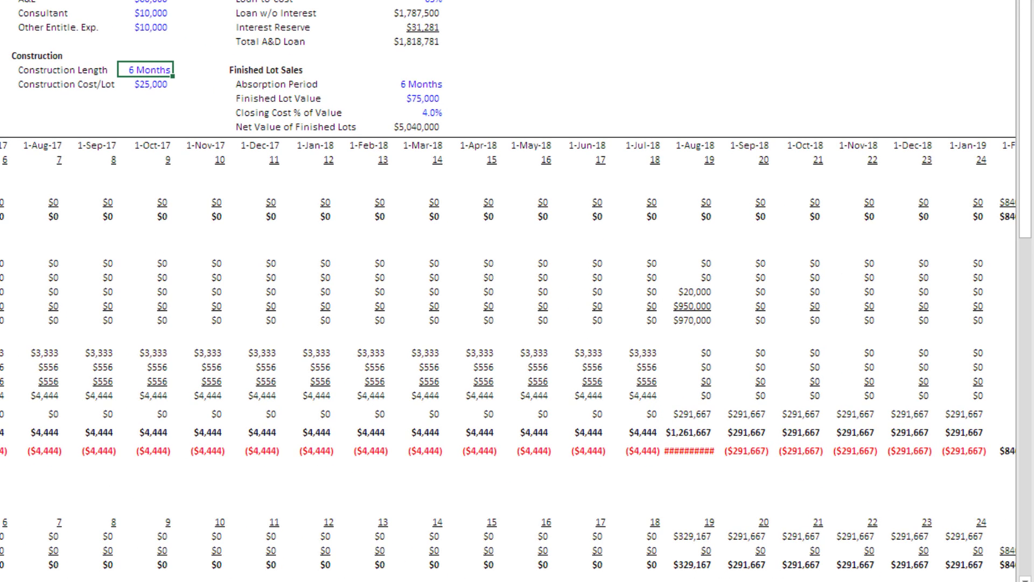
left_click_drag(686, 414, 932, 412)
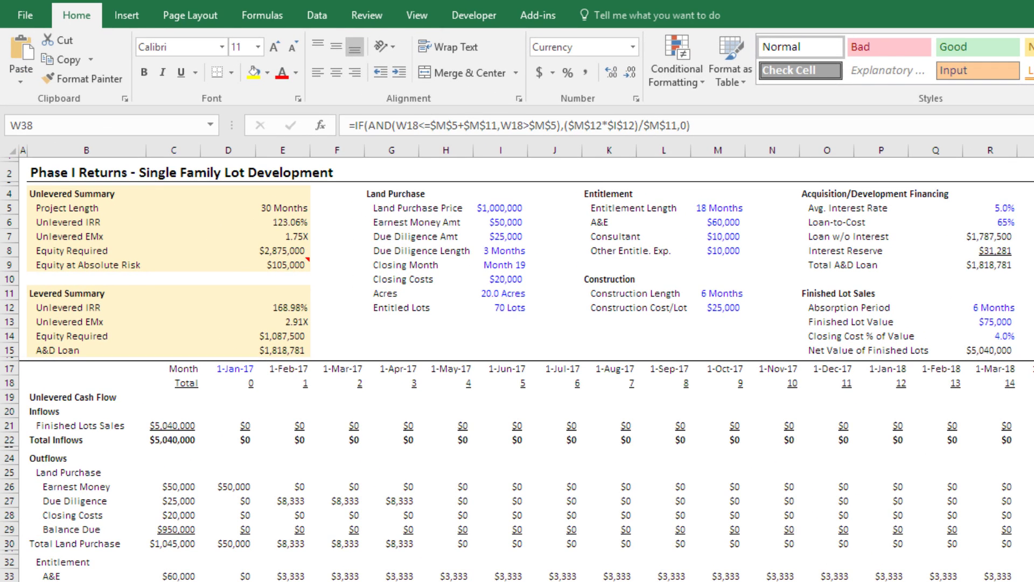
left_click(837, 194)
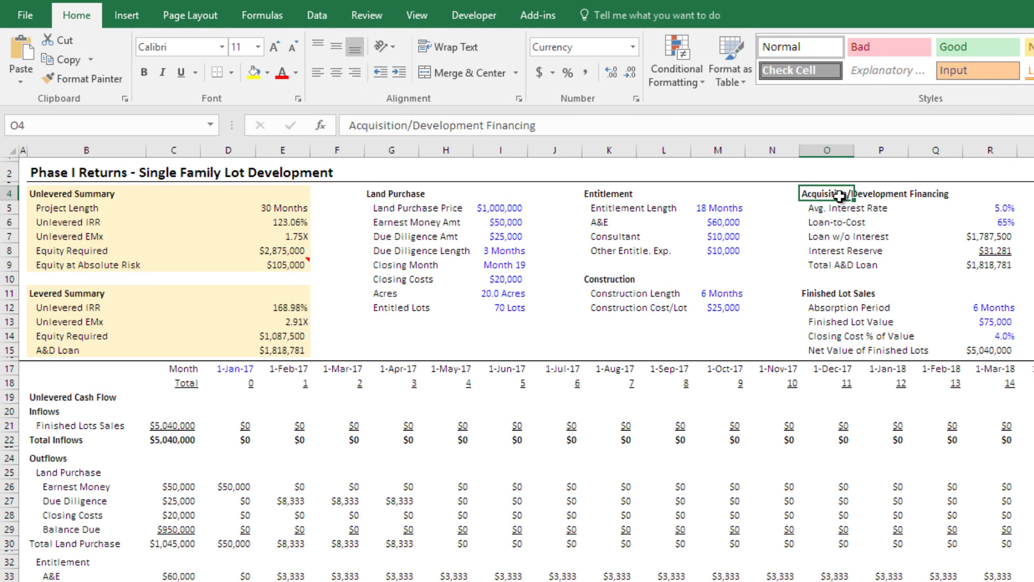
left_click(995, 208)
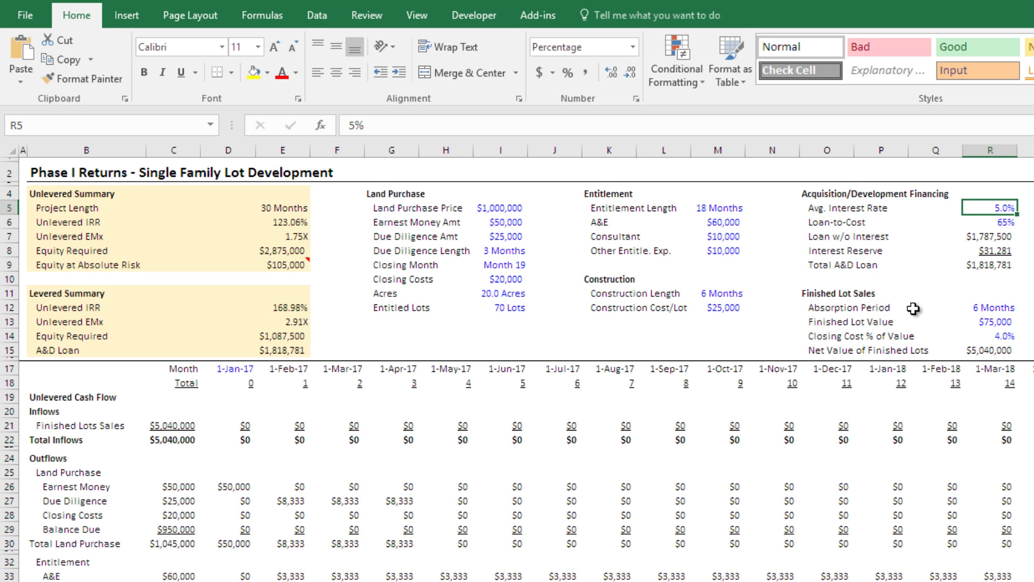
left_click(990, 224)
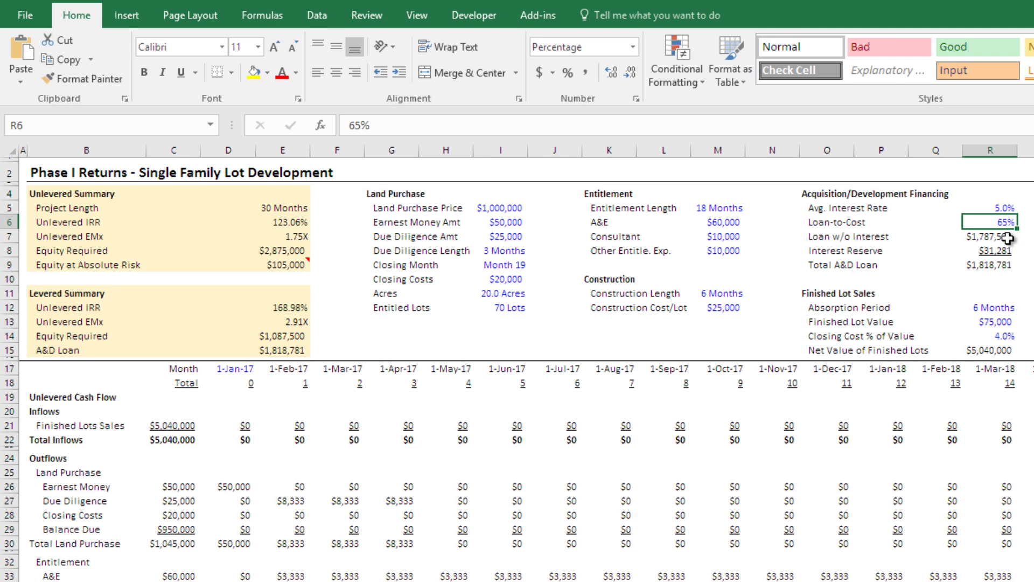
left_click(1002, 238)
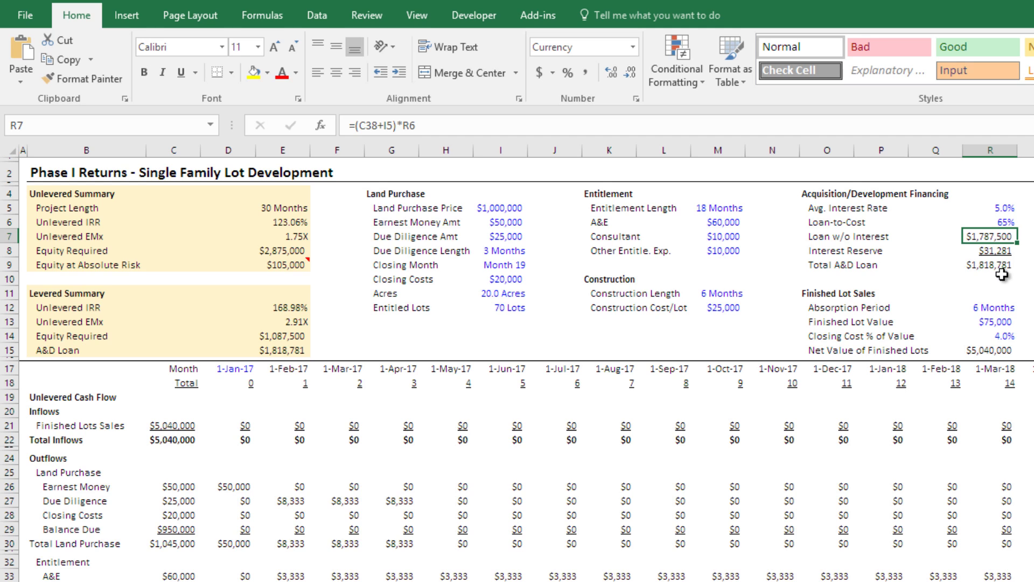
left_click(1003, 252)
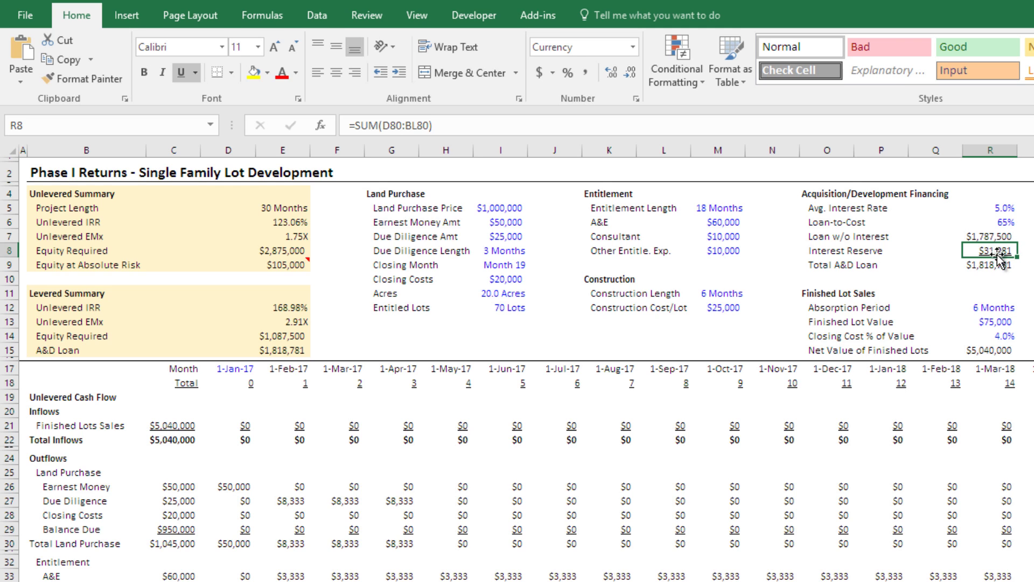
key("F2")
key("Escape")
left_click(997, 266)
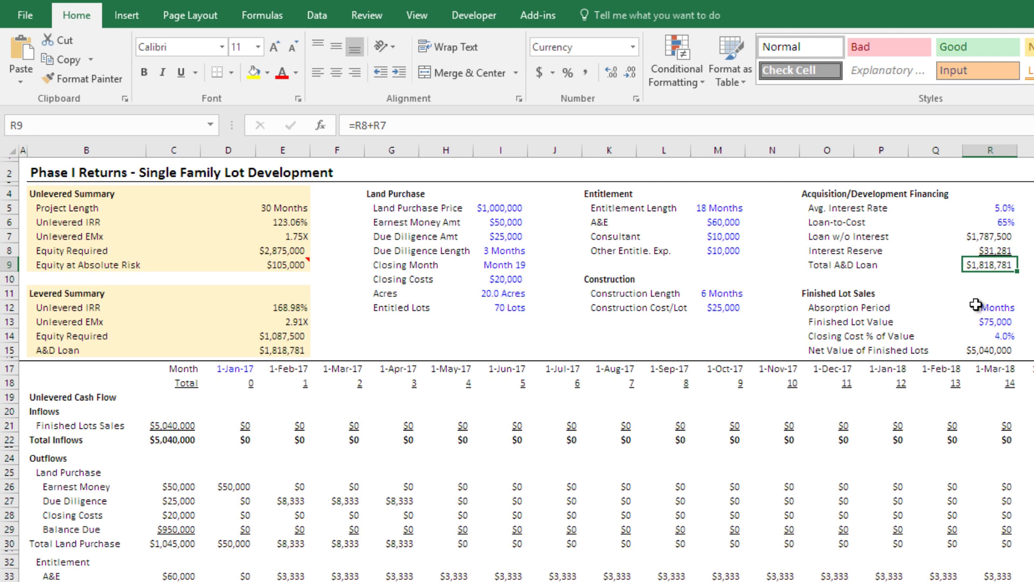
left_click(1005, 316)
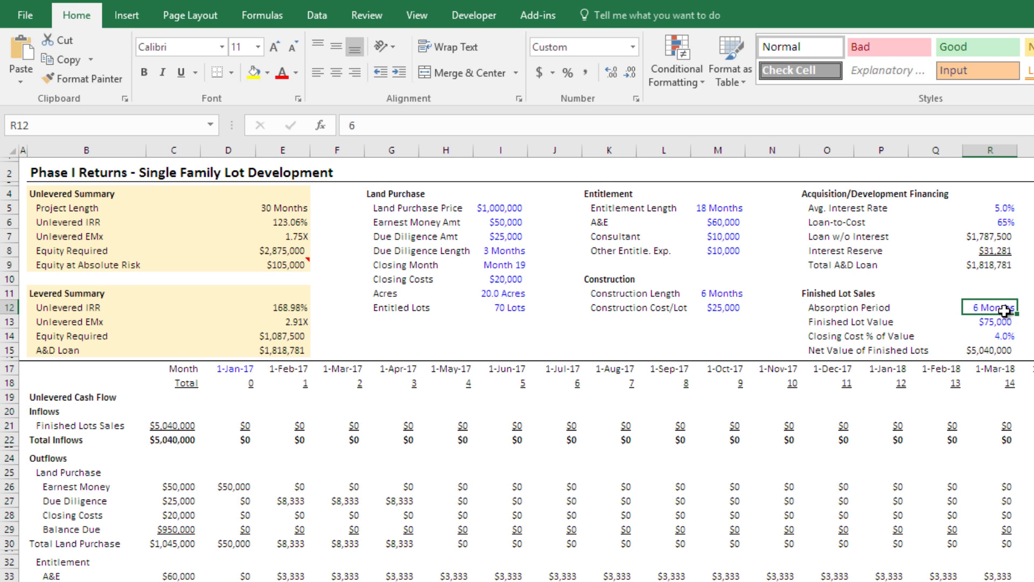
left_click(992, 323)
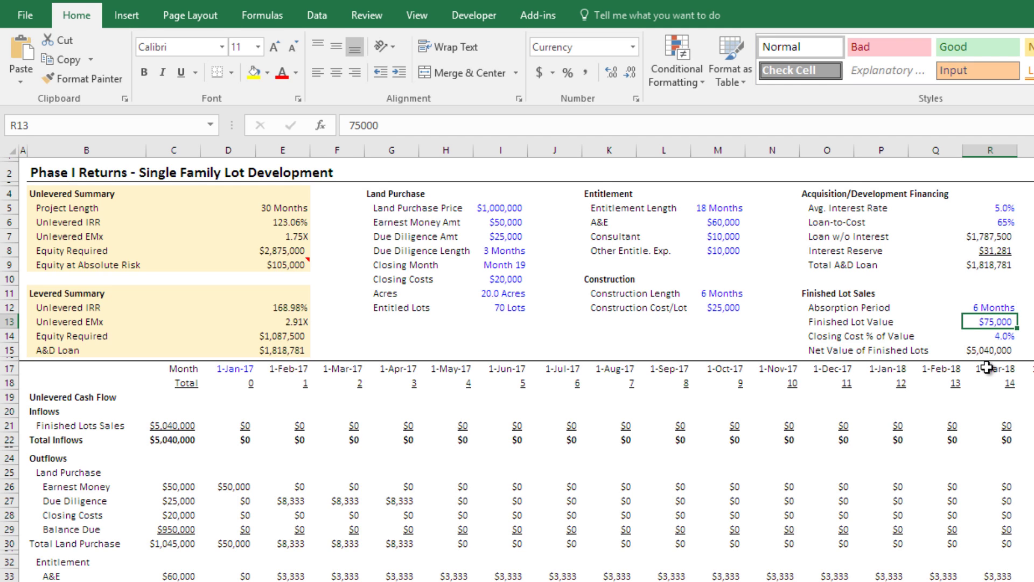
left_click(1000, 336)
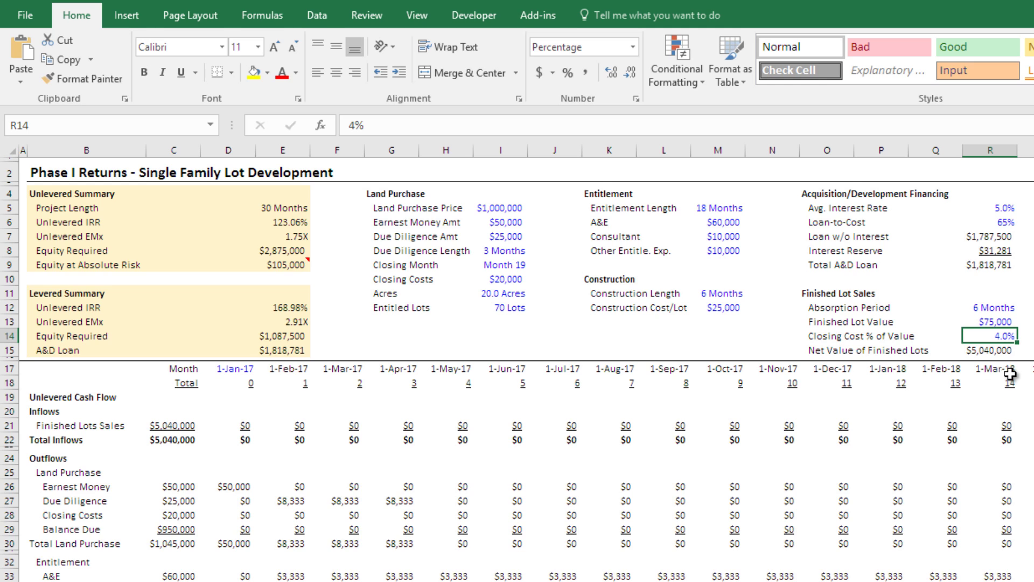
left_click(1015, 348)
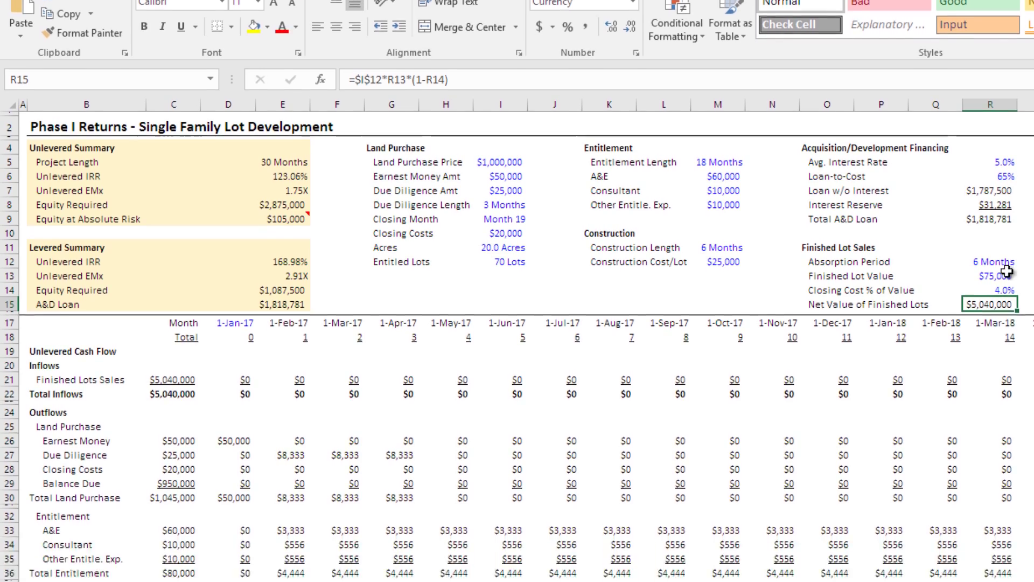
scroll(154, 189, "down", 2)
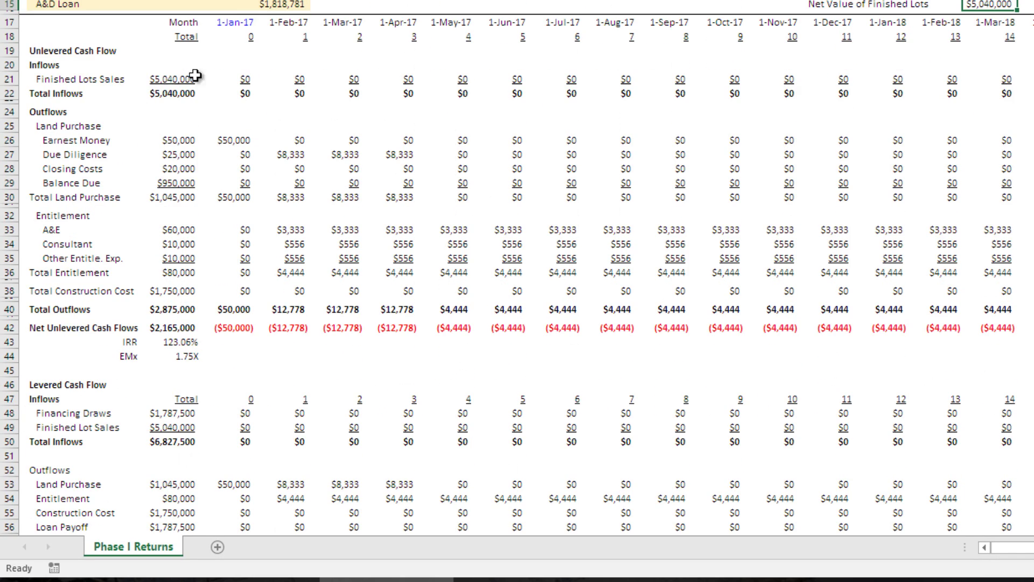
left_click_drag(172, 80, 206, 376)
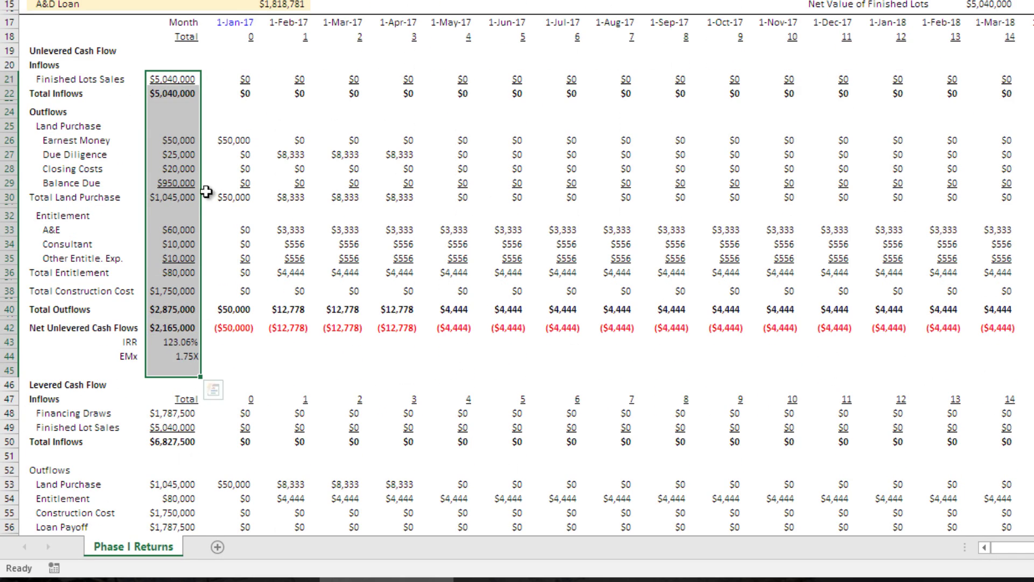
left_click(182, 93)
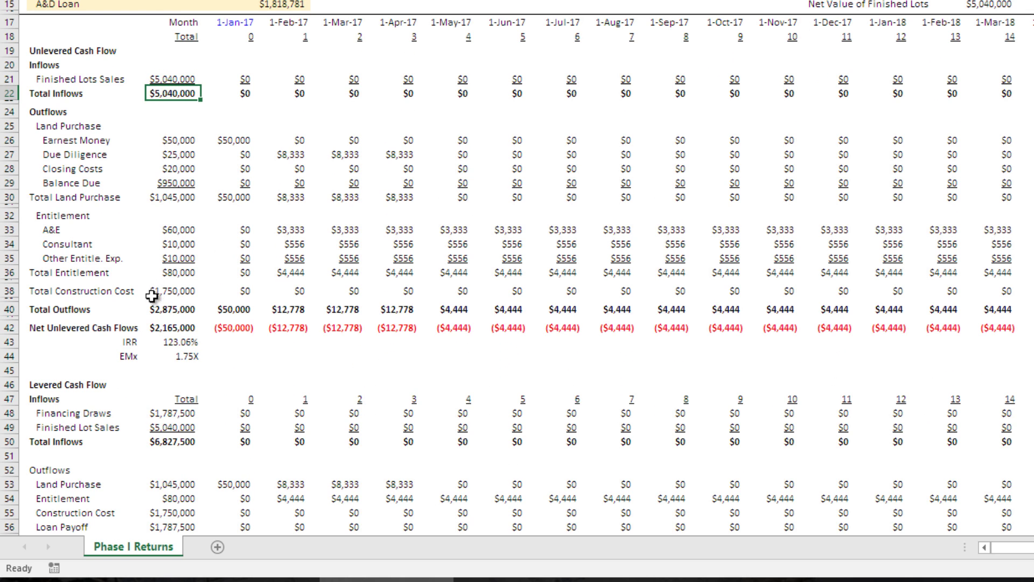
left_click(187, 312)
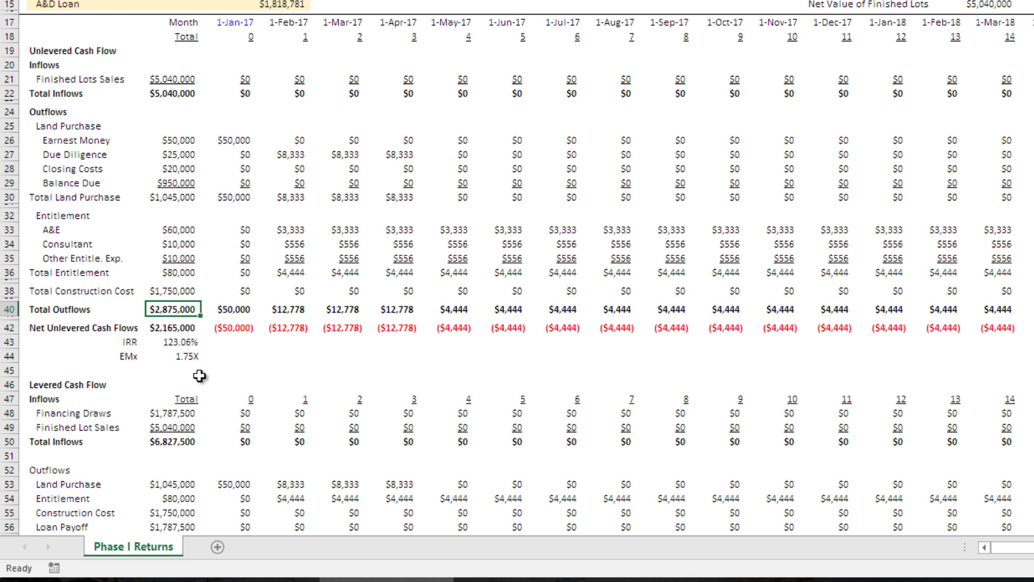
left_click(179, 330)
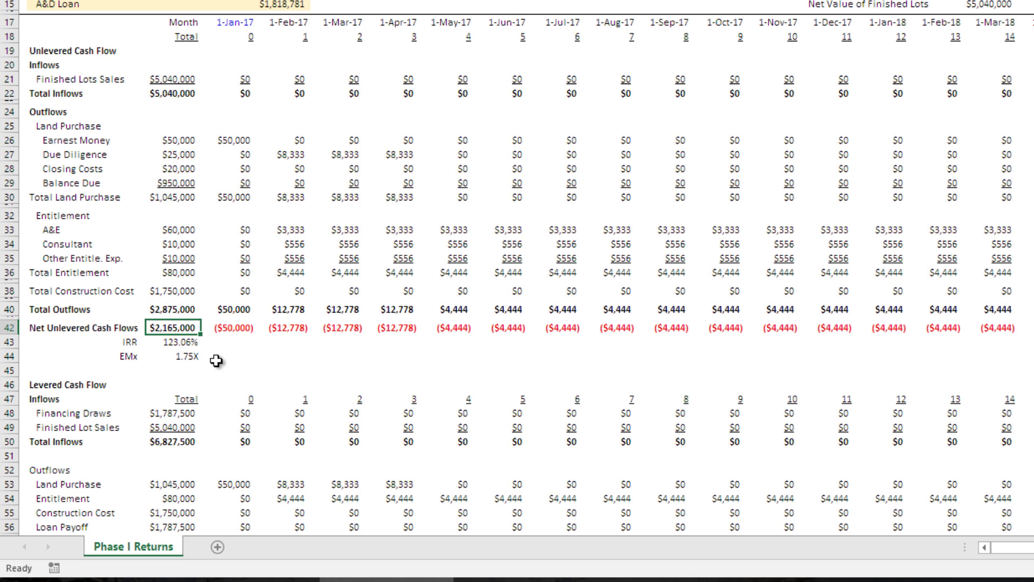
left_click(191, 344)
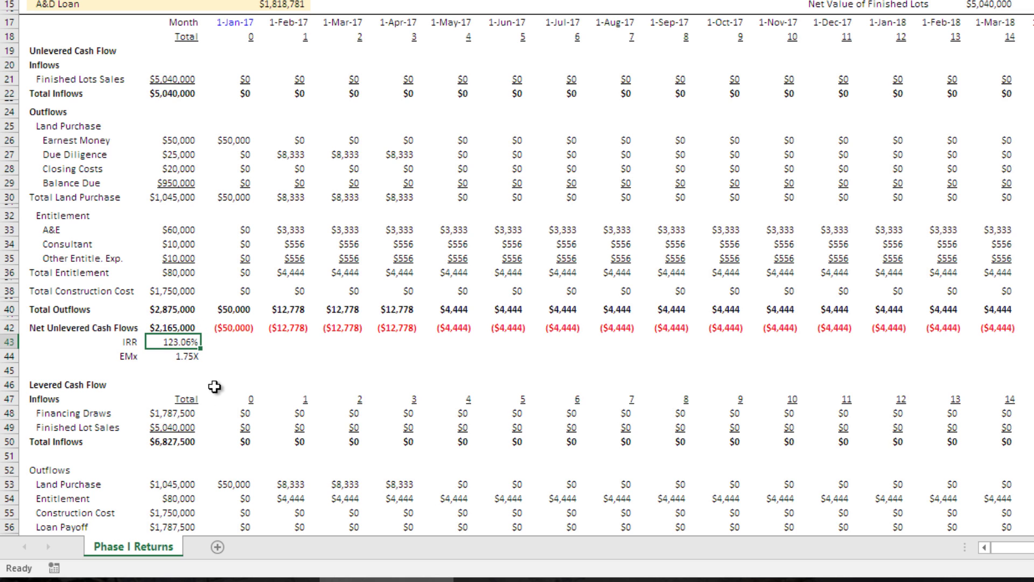
left_click(192, 356)
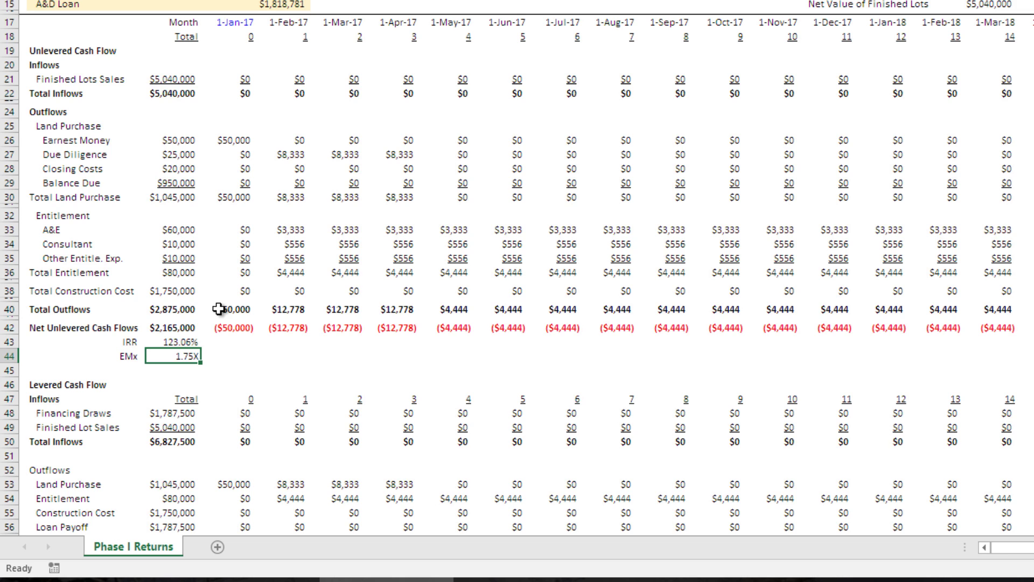
left_click(188, 341)
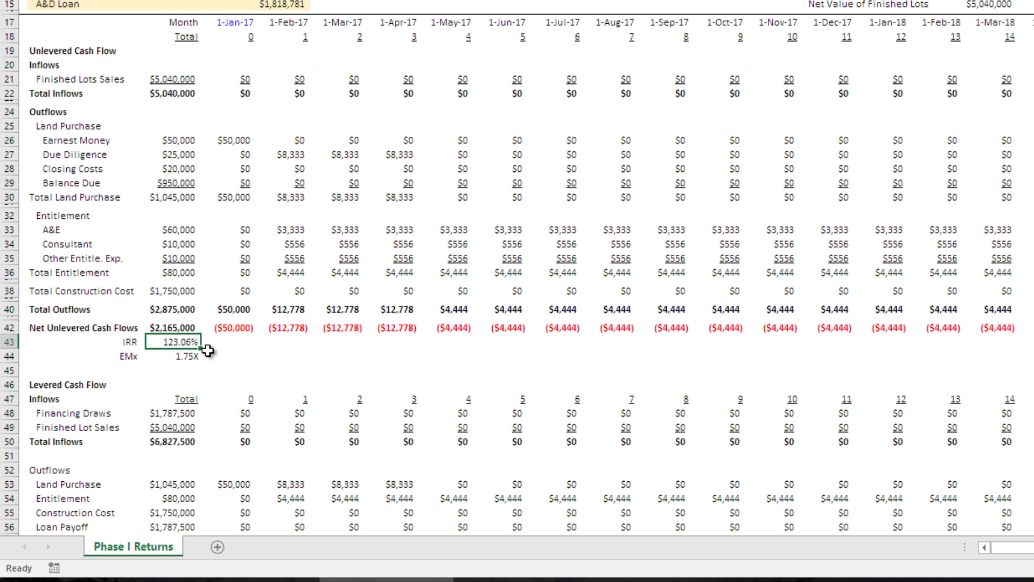
left_click(186, 356)
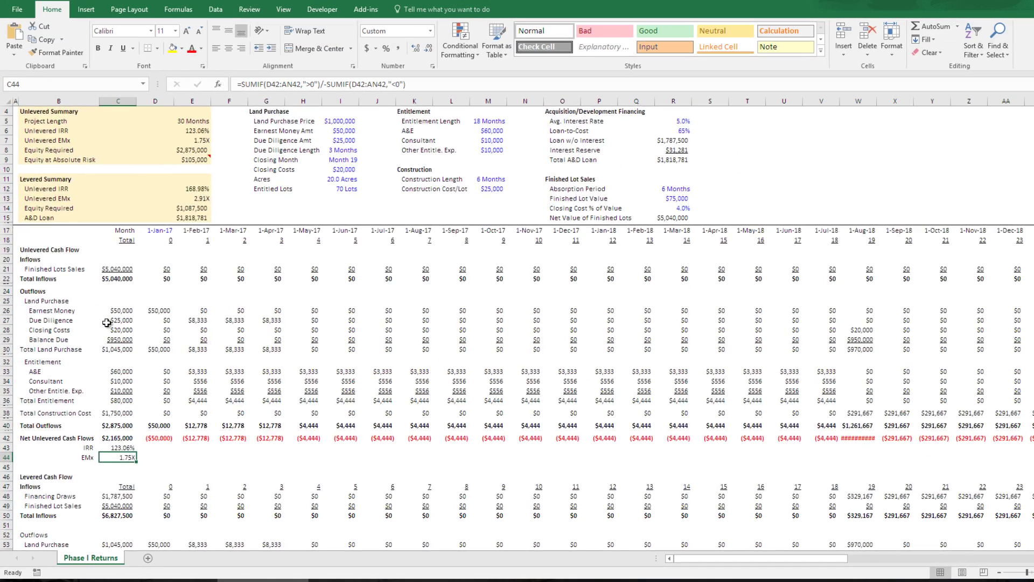
scroll(255, 234, "up", 1)
left_click(338, 140)
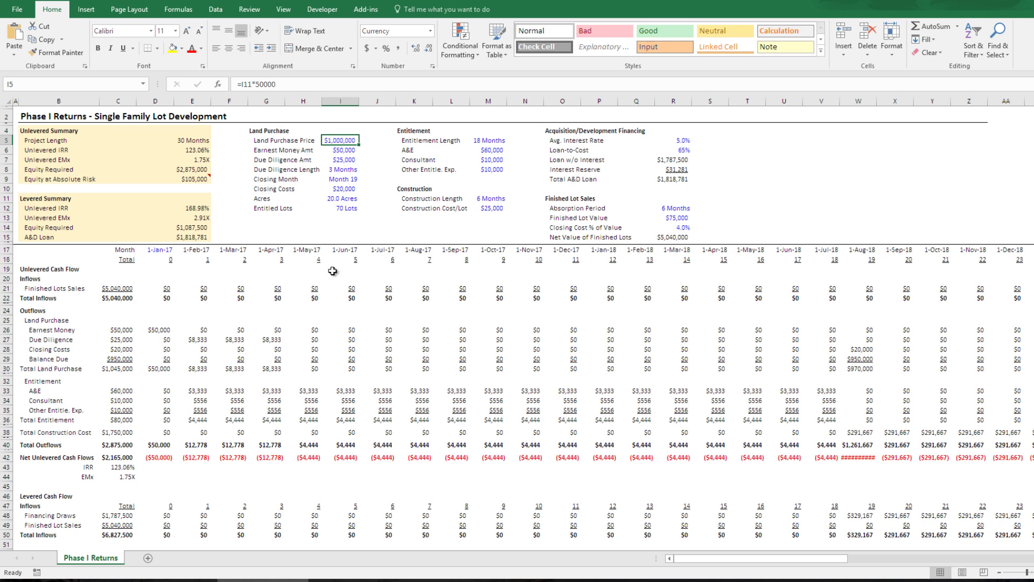
left_click(127, 478)
left_click(133, 464)
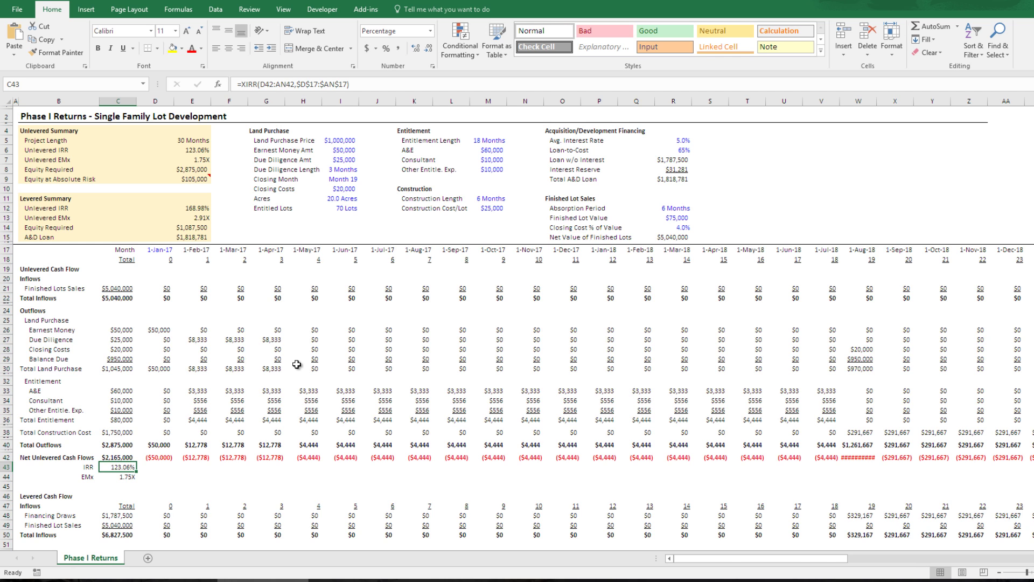
scroll(297, 364, "down", 5)
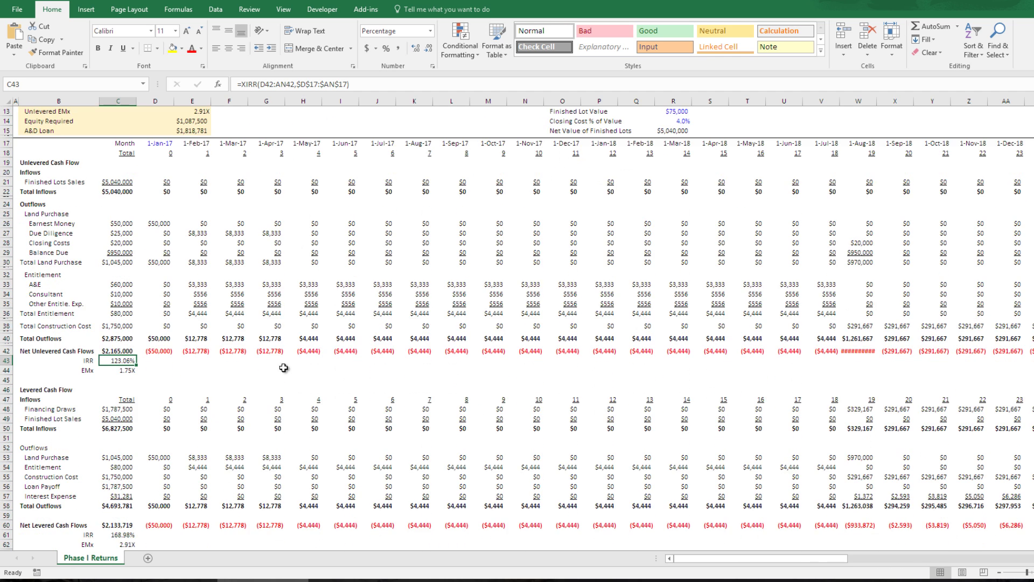
scroll(70, 346, "up", 3)
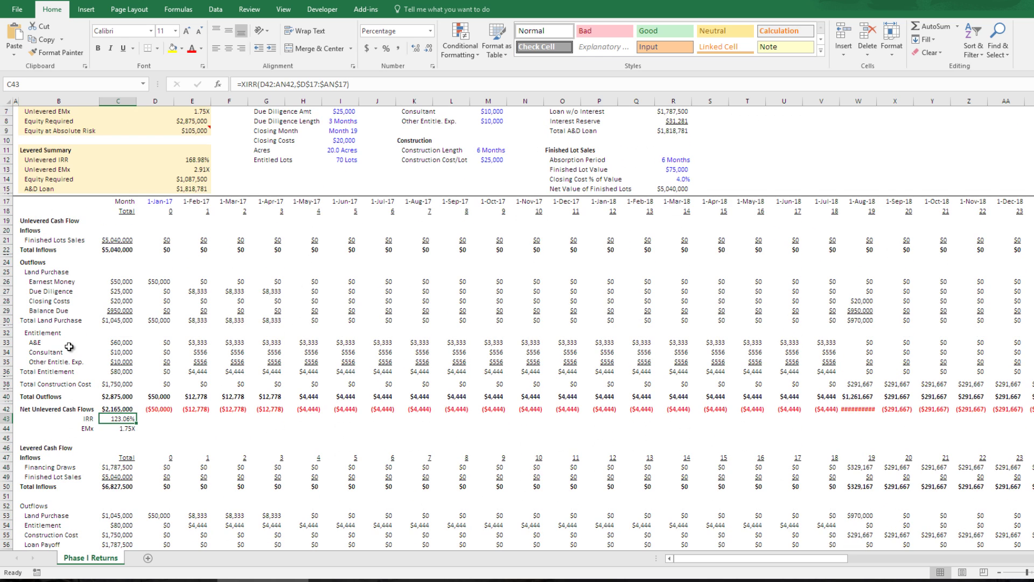